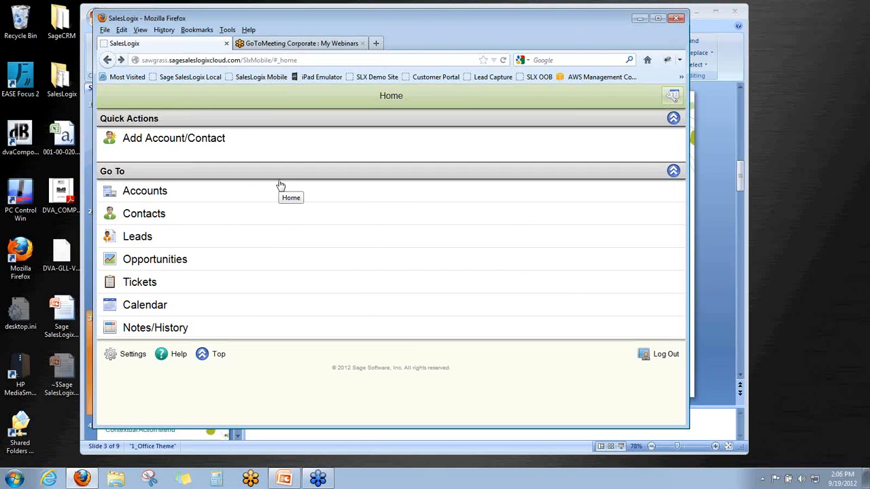
Show the quick actions for the Abbott Ltd. account, view its schedulable activity types, and return to the home screen.
{"action": "left_click", "coordinate": [145, 197]}
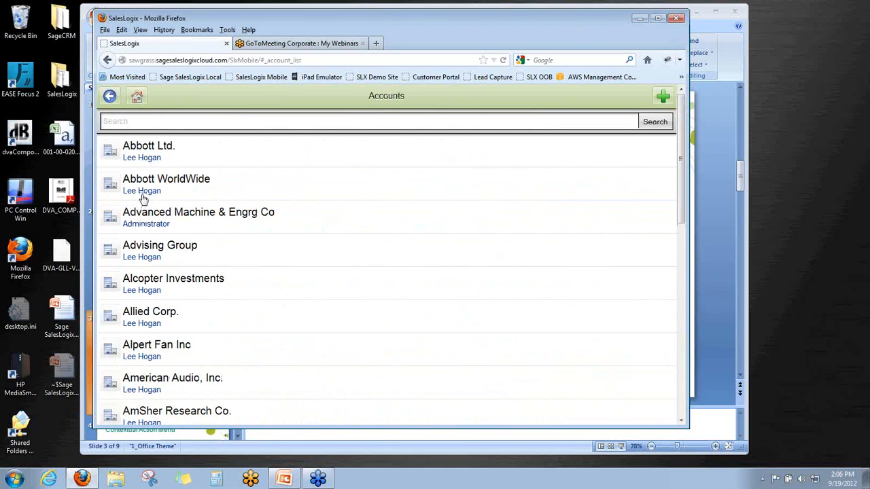
{"action": "left_click", "coordinate": [113, 152]}
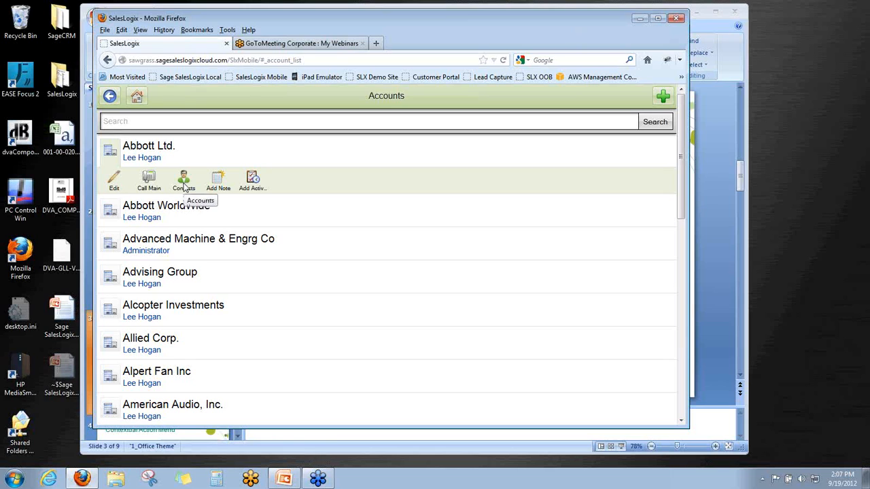
{"action": "left_click", "coordinate": [253, 178]}
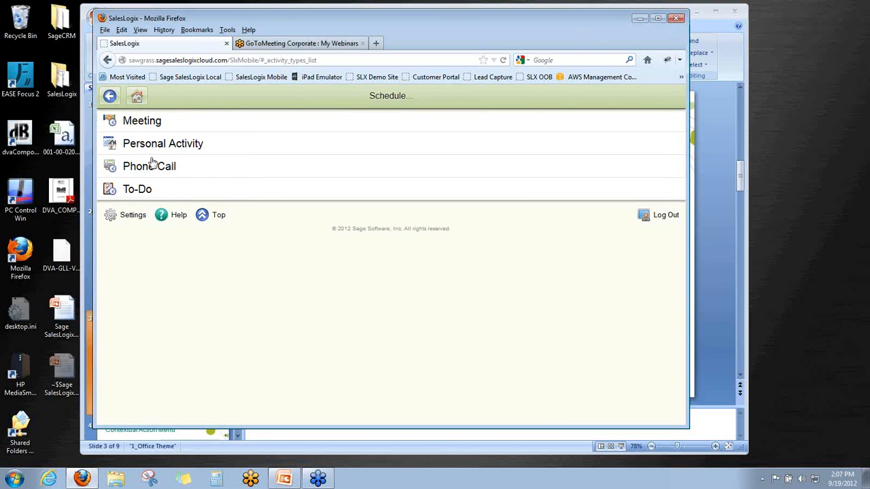
{"action": "left_click", "coordinate": [109, 98]}
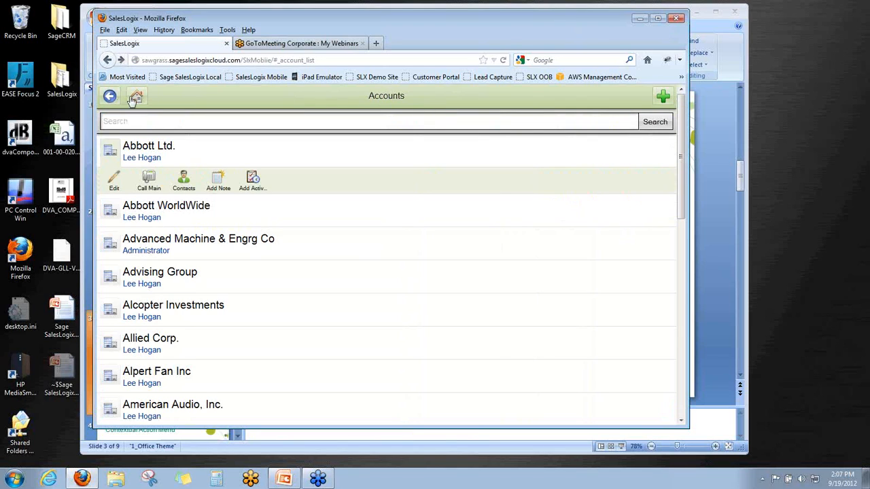
{"action": "left_click", "coordinate": [132, 100]}
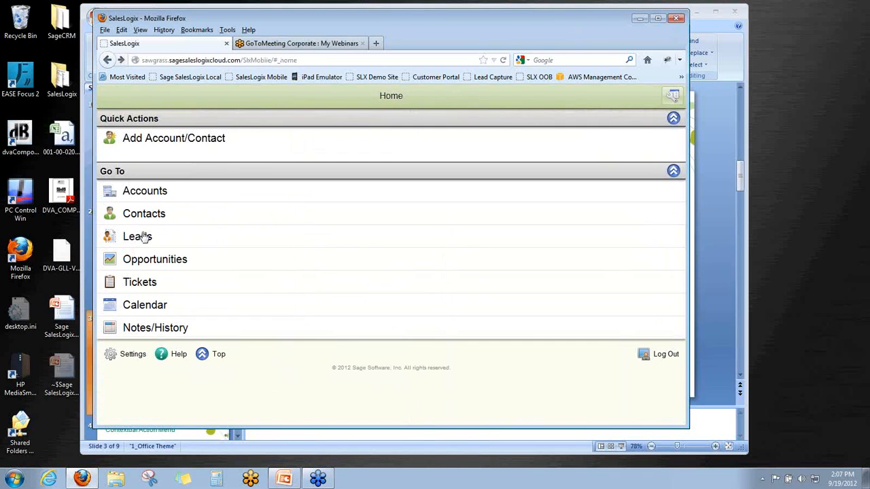
Show the quick actions for the first contact in the Contacts list and return to the home screen.
{"action": "left_click", "coordinate": [139, 215]}
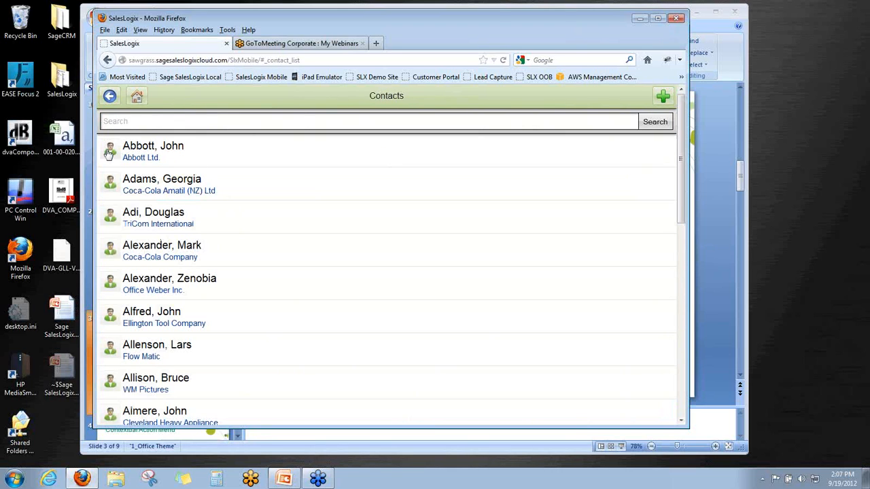
{"action": "left_click", "coordinate": [108, 152]}
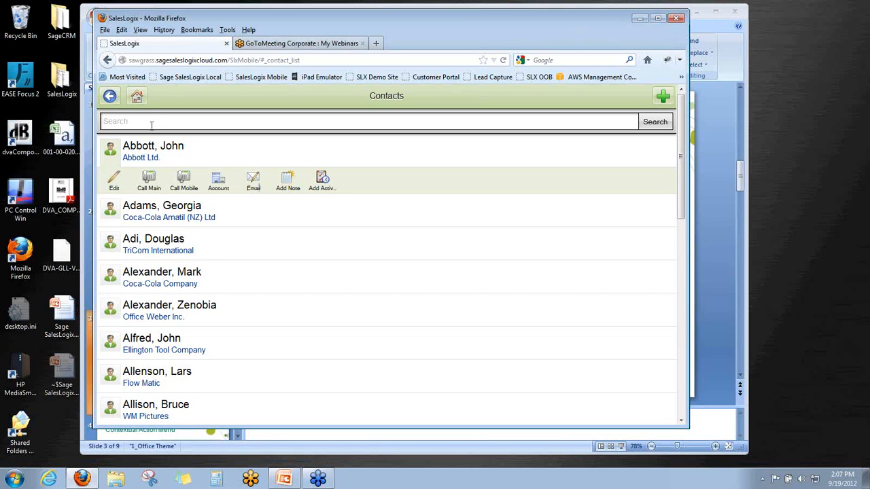
{"action": "left_click", "coordinate": [137, 97]}
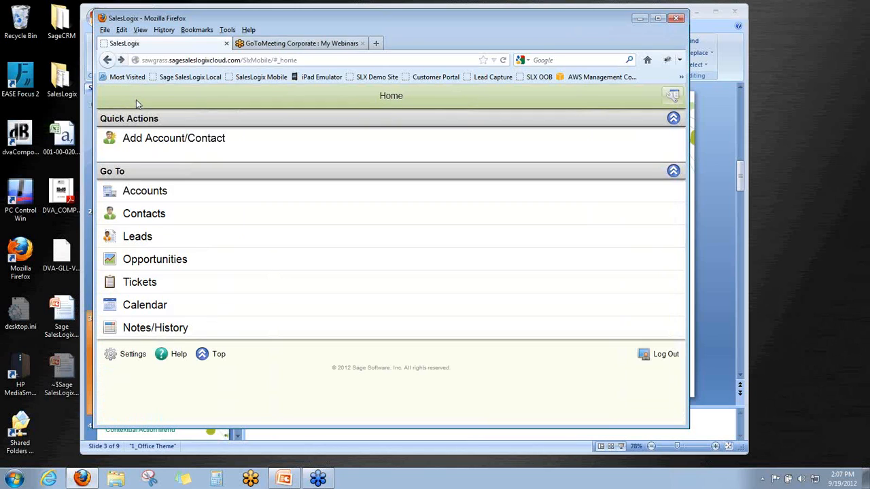
Show the quick actions for the Vegas Vision-Phase1 opportunity and return to the home screen.
{"action": "left_click", "coordinate": [126, 260]}
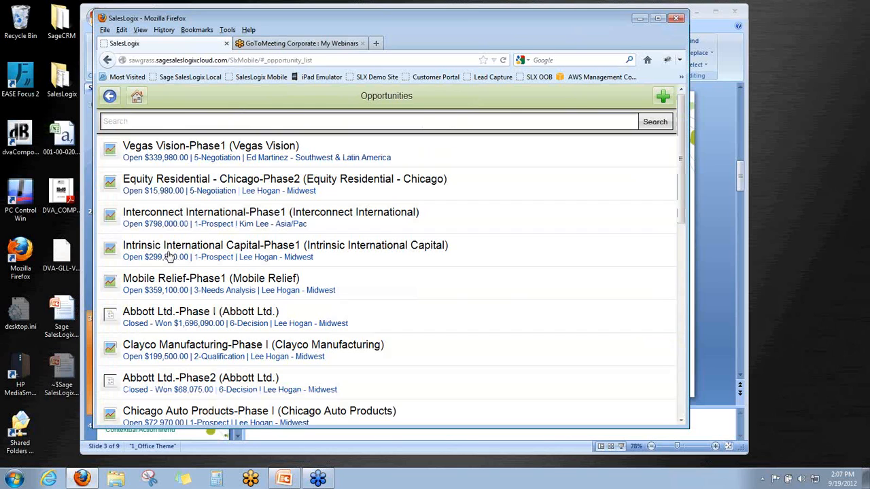
{"action": "left_click", "coordinate": [111, 150]}
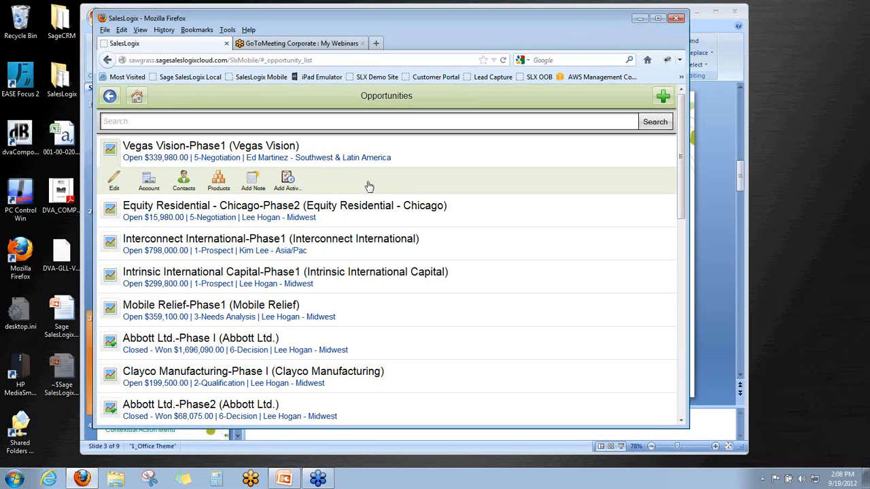
{"action": "left_click", "coordinate": [135, 97]}
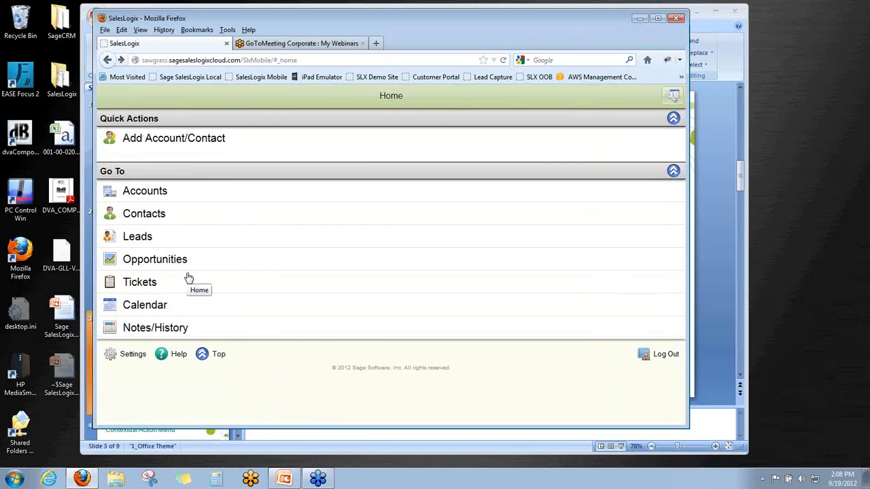
Open the 9:45 AM "Follow up on proposal" activity from the calendar's day view for editing.
{"action": "left_click", "coordinate": [148, 306]}
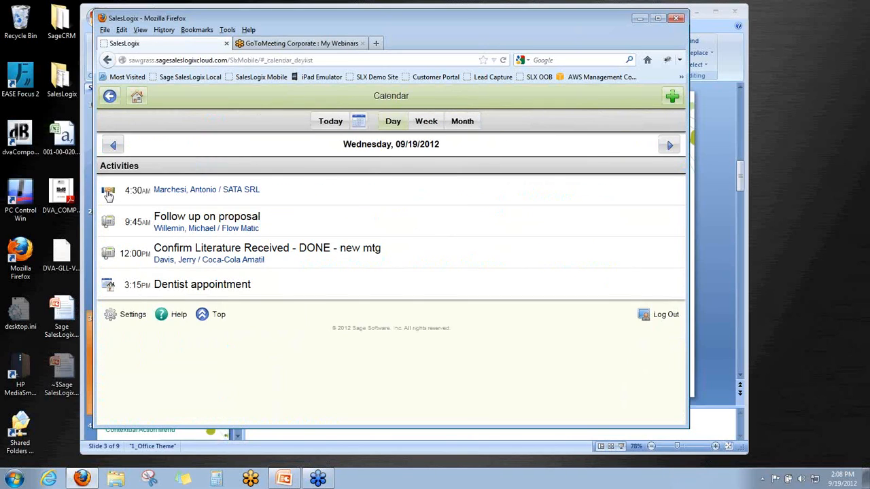
{"action": "left_click", "coordinate": [108, 225]}
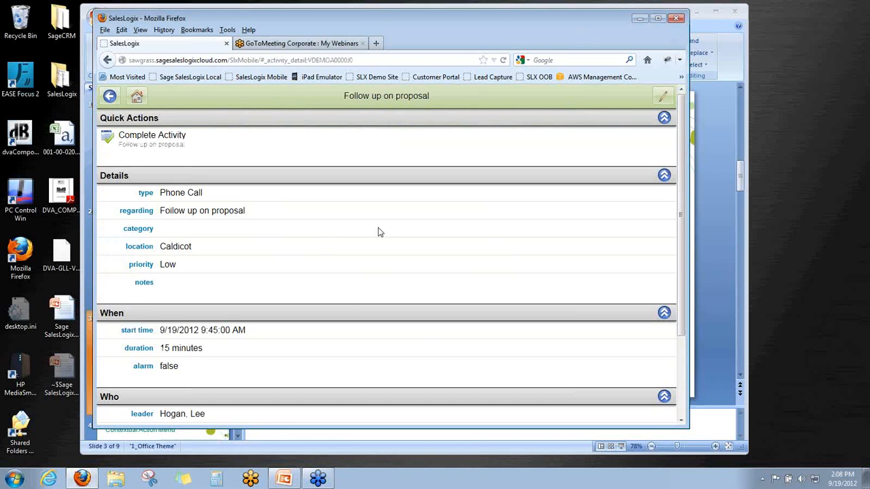
{"action": "left_click", "coordinate": [664, 98]}
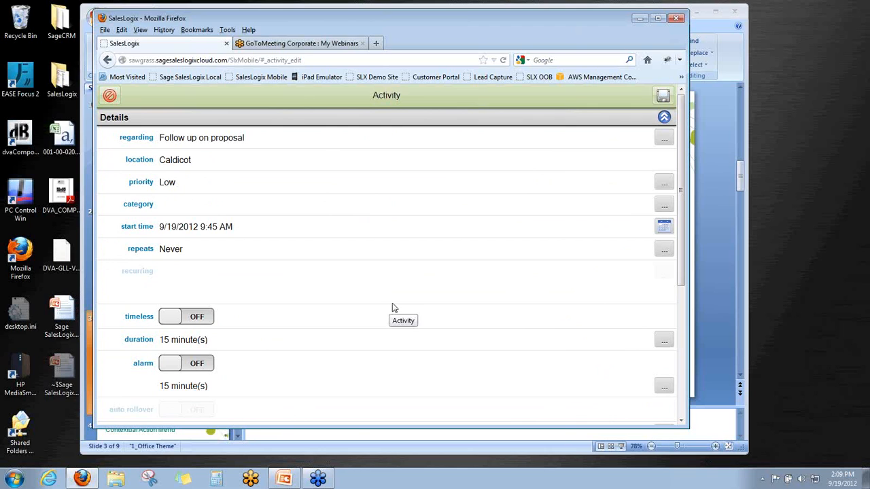
Try changing the activity's start year to 2011 and switching between AM and PM, discard the edits, and return to the home screen.
{"action": "left_click", "coordinate": [665, 228]}
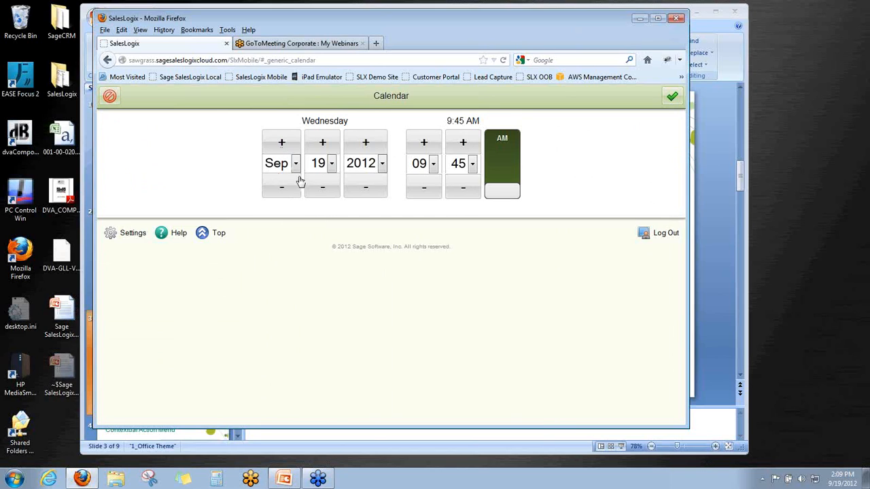
{"action": "left_click", "coordinate": [321, 144]}
{"action": "left_click", "coordinate": [324, 187]}
{"action": "left_click", "coordinate": [382, 164]}
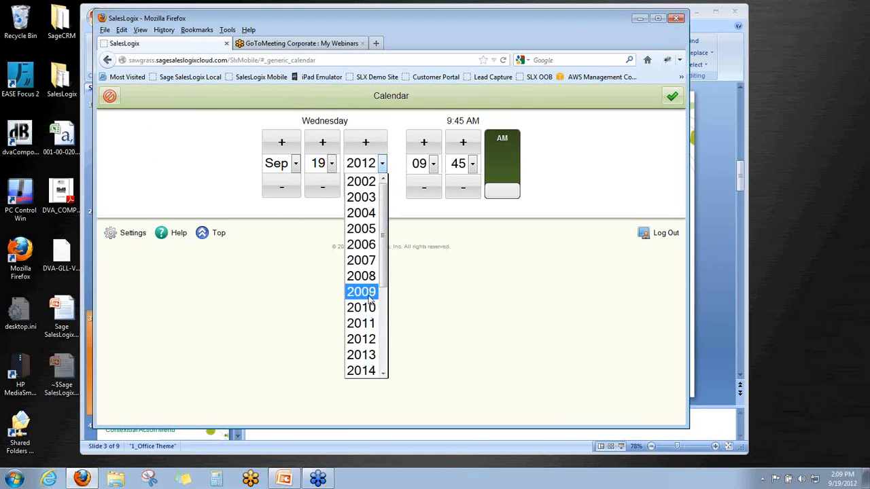
{"action": "left_click", "coordinate": [371, 324]}
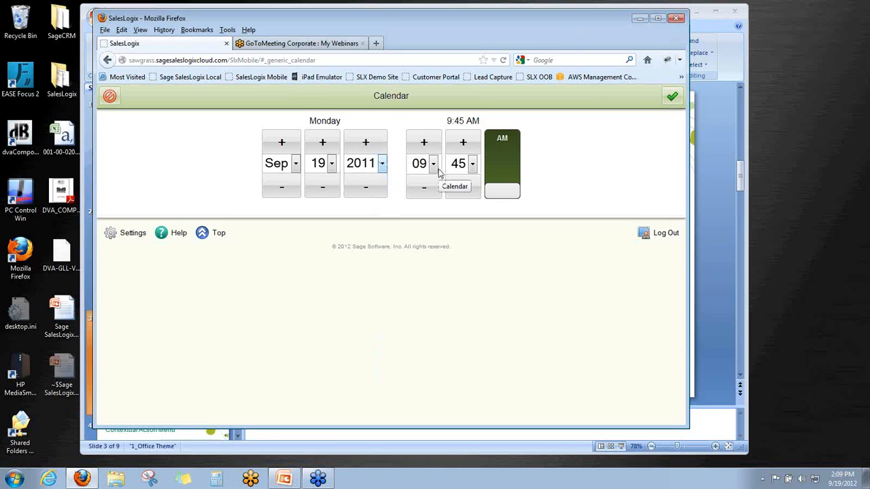
{"action": "left_click", "coordinate": [501, 156]}
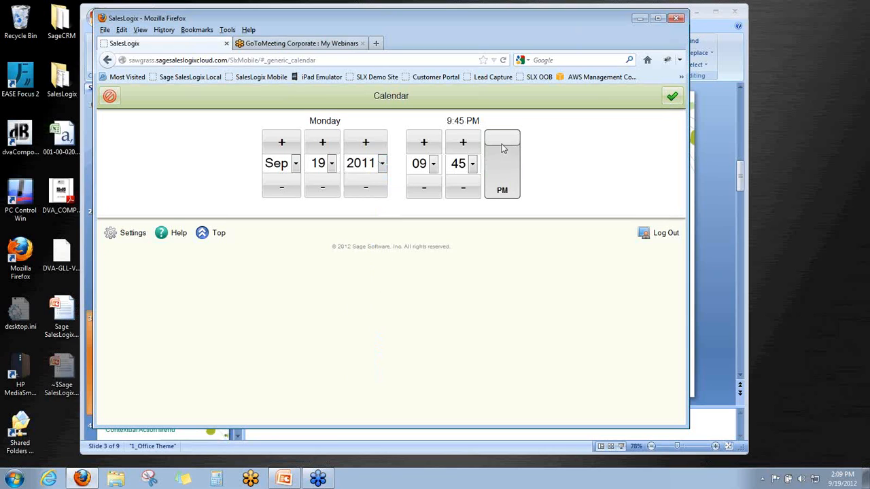
{"action": "left_click", "coordinate": [500, 144]}
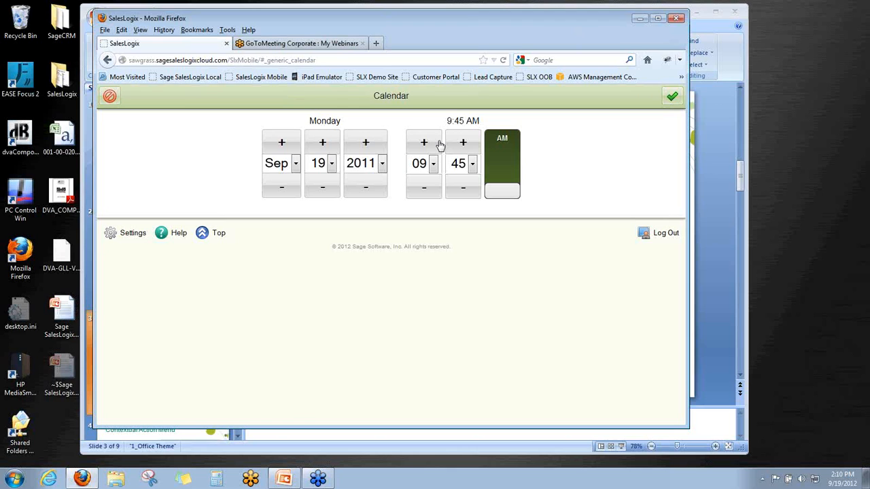
{"action": "left_click", "coordinate": [110, 97]}
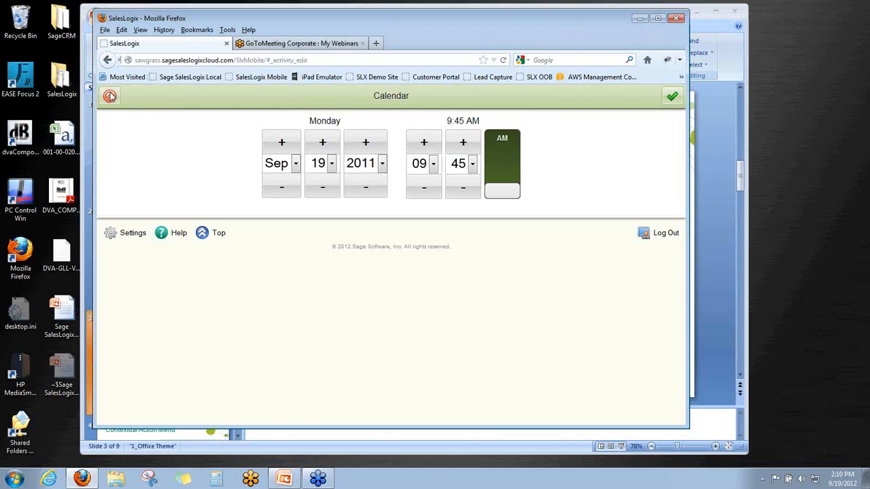
{"action": "left_click", "coordinate": [110, 96]}
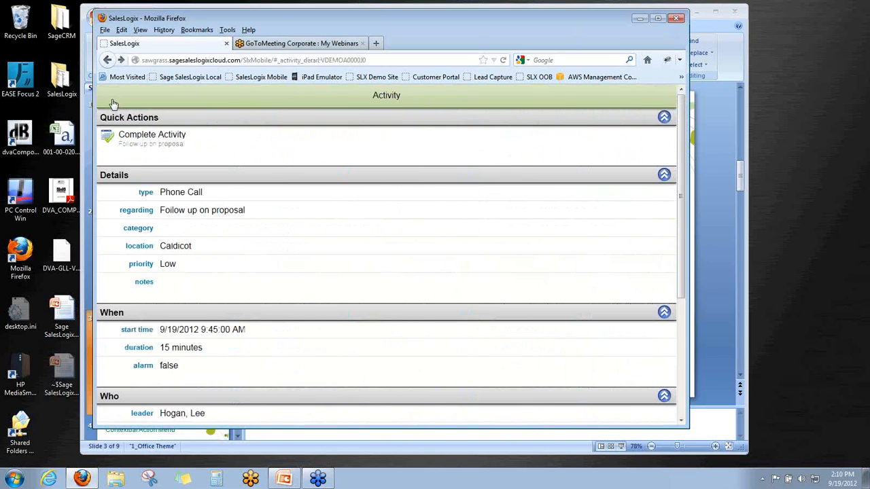
{"action": "left_click", "coordinate": [137, 95]}
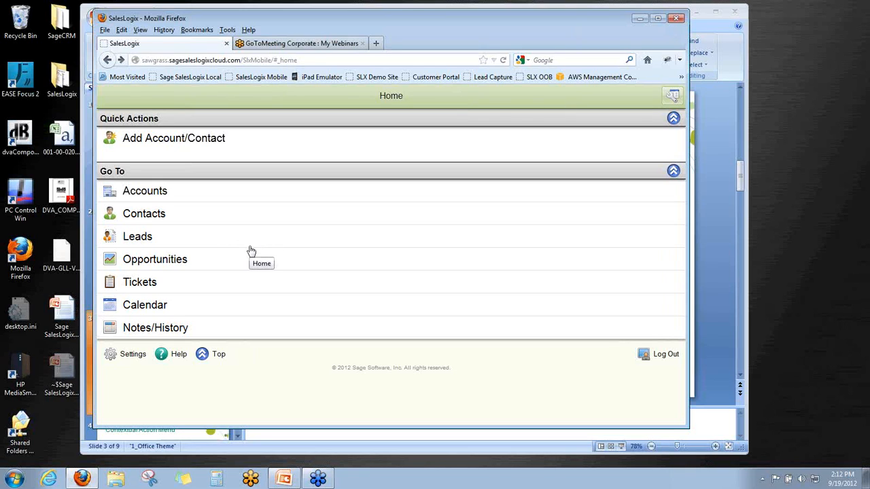
Open the Abbott WorldWide account, view its related addresses, and return to the account details.
{"action": "left_click", "coordinate": [150, 196]}
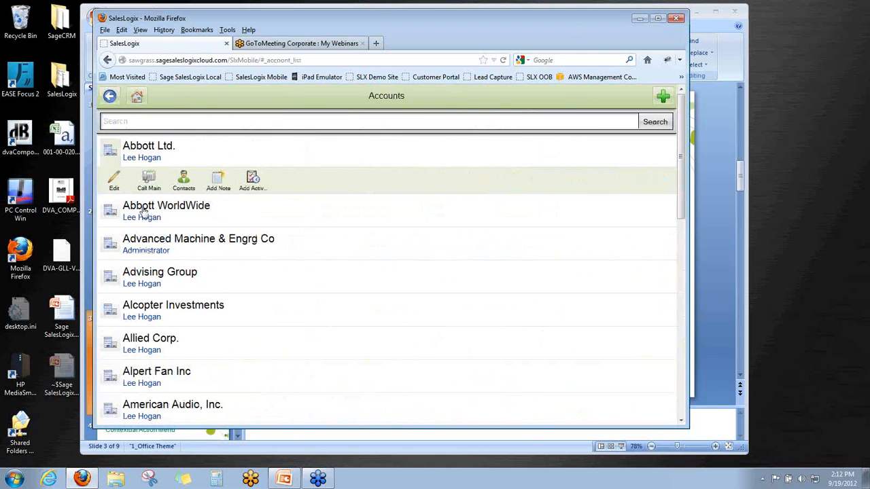
{"action": "left_click", "coordinate": [141, 214]}
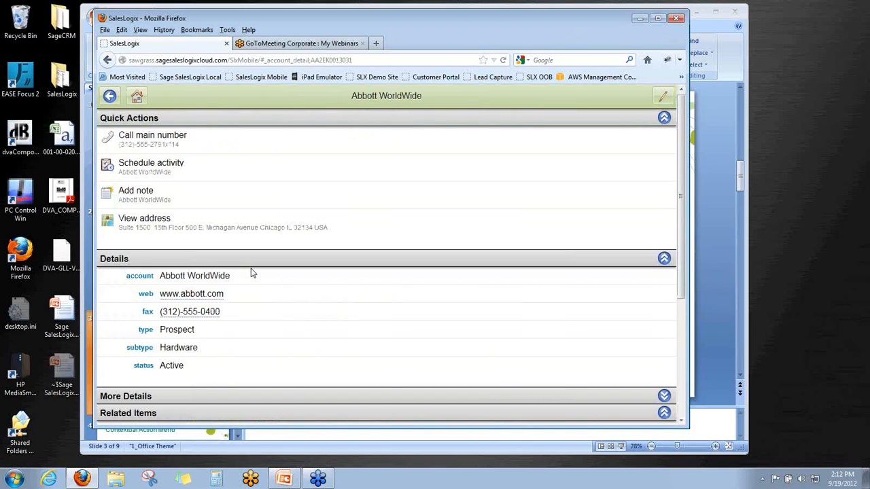
{"action": "scroll", "coordinate": [251, 273], "scroll_direction": "down", "scroll_amount": 5}
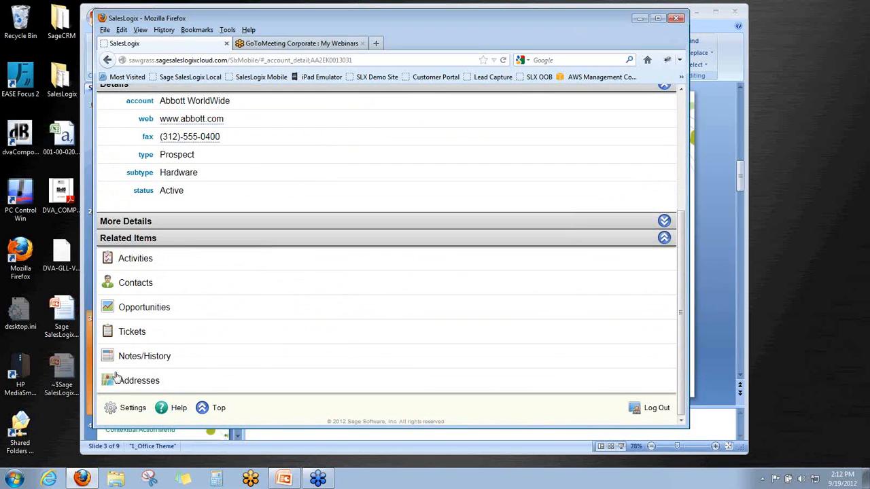
{"action": "left_click", "coordinate": [130, 382]}
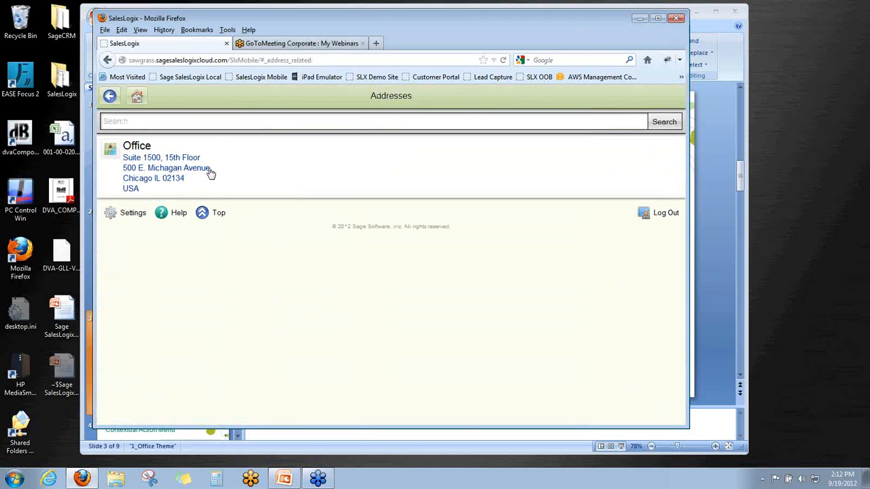
{"action": "left_click", "coordinate": [110, 98]}
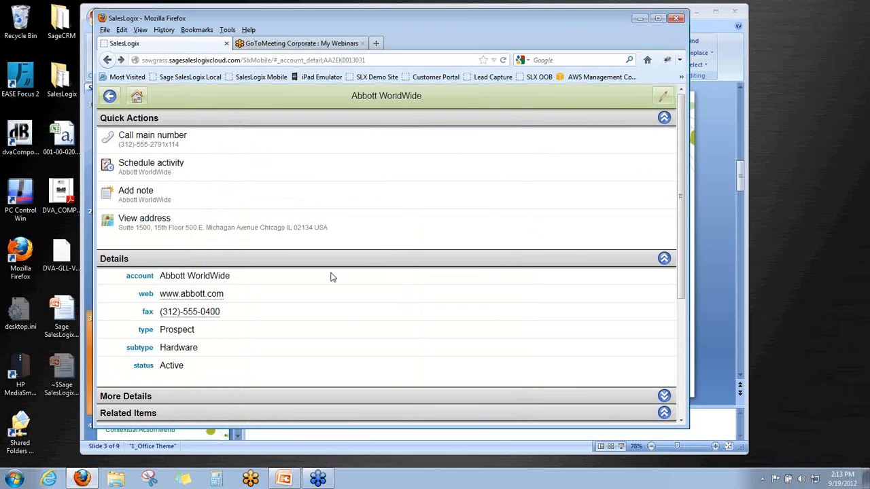
Open the Abbott WorldWide-Phase I opportunity from the account's related opportunities.
{"action": "scroll", "coordinate": [332, 277], "scroll_direction": "down", "scroll_amount": 5}
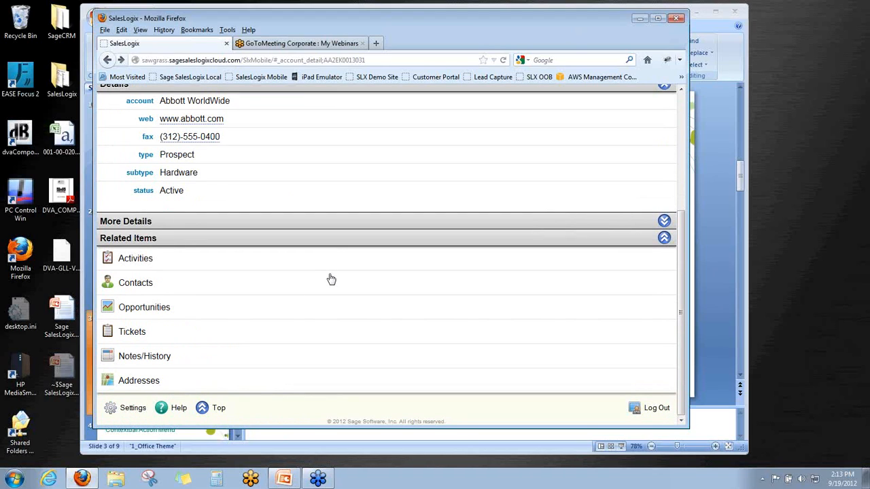
{"action": "left_click", "coordinate": [160, 310]}
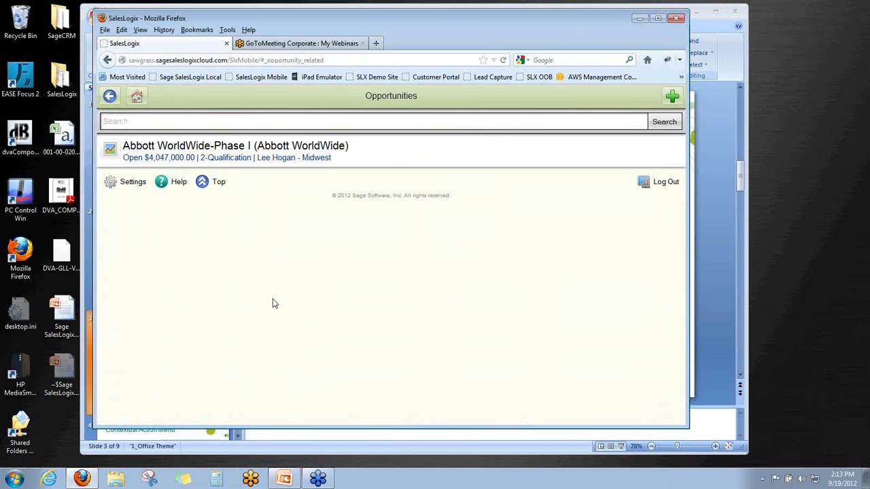
{"action": "left_click", "coordinate": [188, 156]}
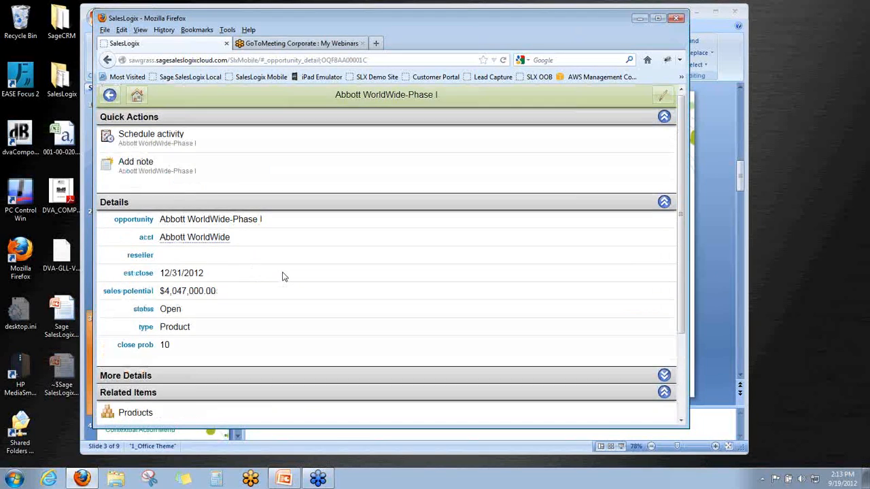
Add the Abbott WorldWide CIO to the opportunity's contacts with the role Influencer and save the entry.
{"action": "scroll", "coordinate": [284, 276], "scroll_direction": "down", "scroll_amount": 3}
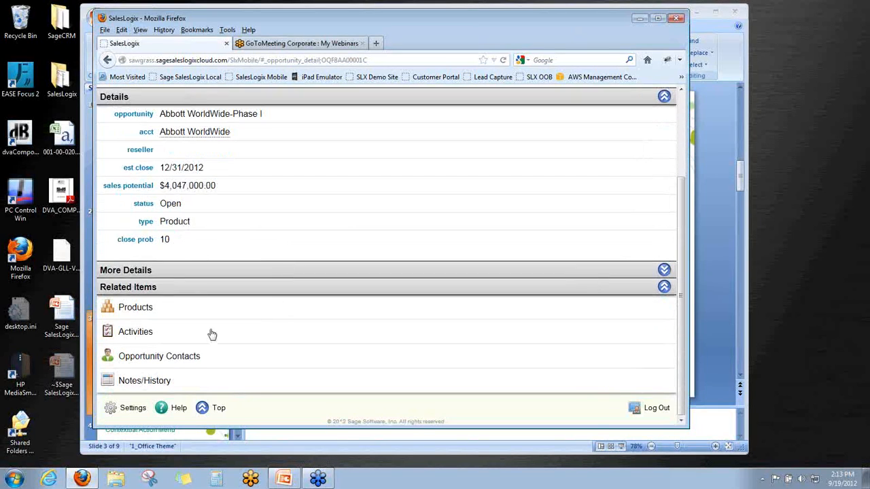
{"action": "left_click", "coordinate": [189, 358]}
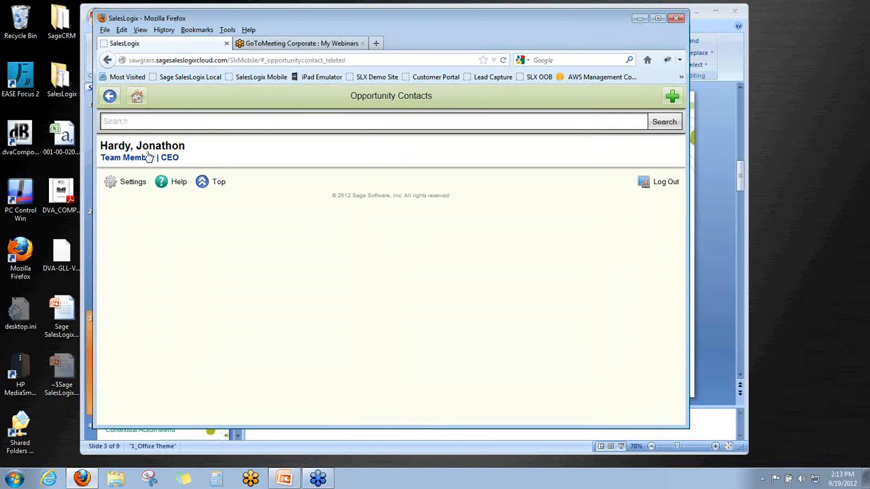
{"action": "left_click", "coordinate": [672, 98]}
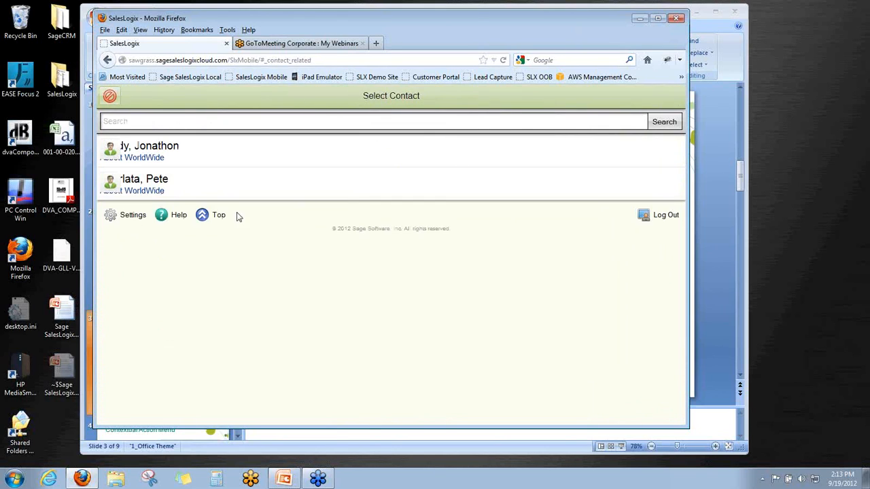
{"action": "left_click", "coordinate": [140, 193]}
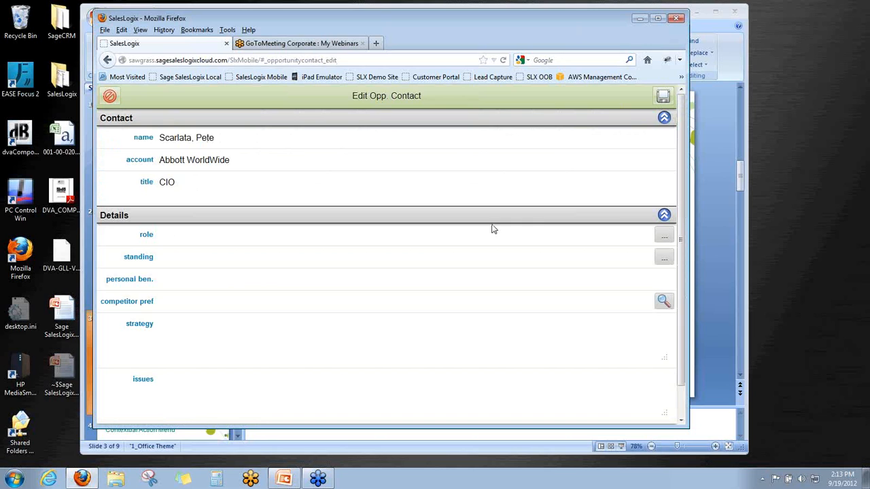
{"action": "left_click", "coordinate": [663, 235]}
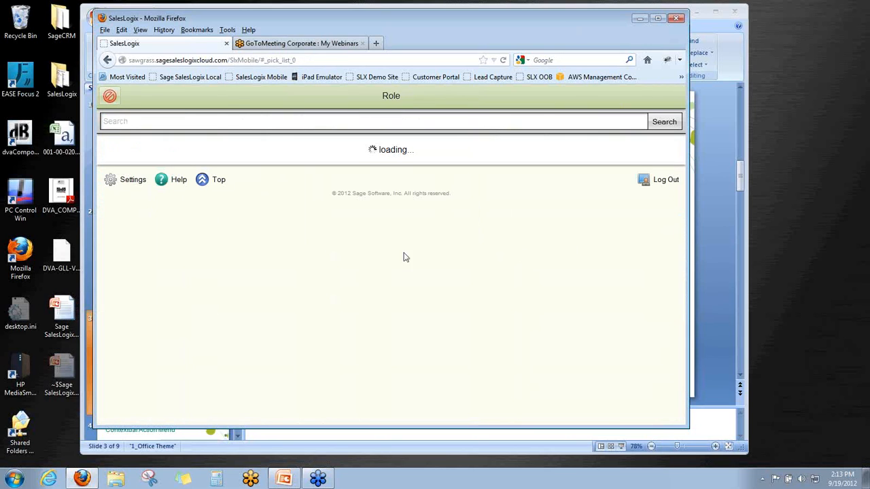
{"action": "left_click", "coordinate": [138, 230]}
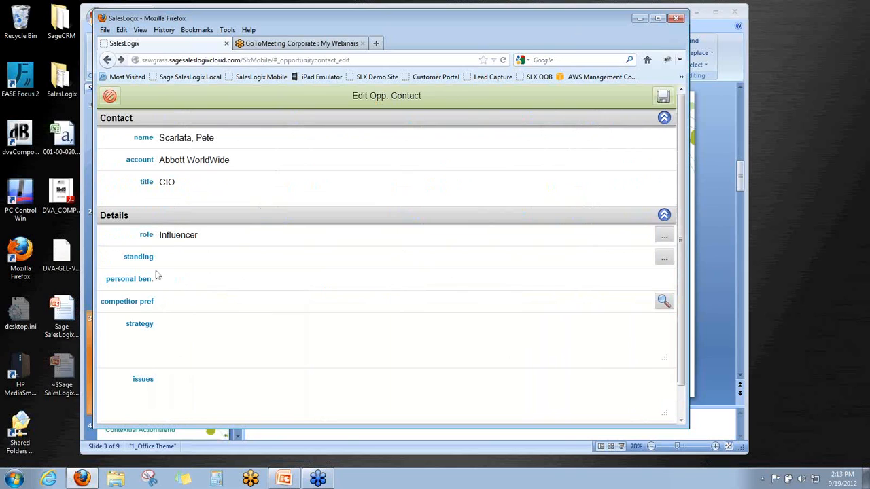
{"action": "left_click", "coordinate": [663, 98]}
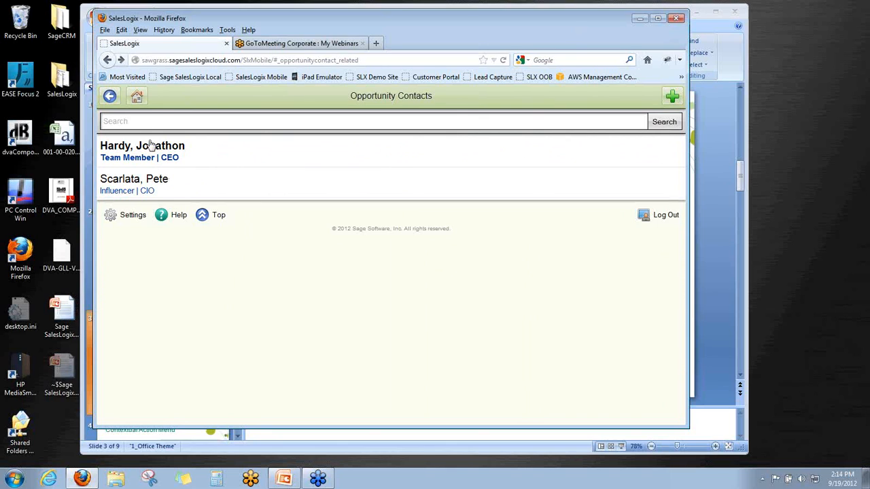
Return to the home screen, open the first Yard Institute ticket in the ticket list, and view its related ticket activities.
{"action": "left_click", "coordinate": [136, 97]}
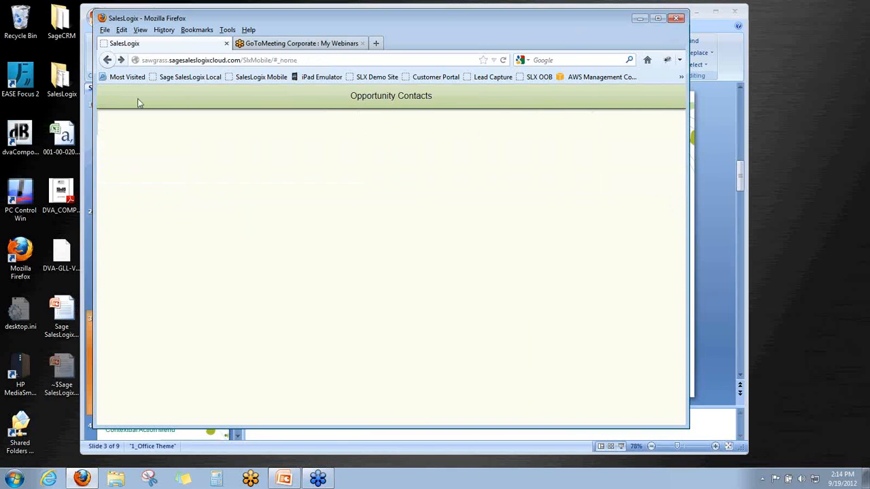
{"action": "left_click", "coordinate": [140, 289]}
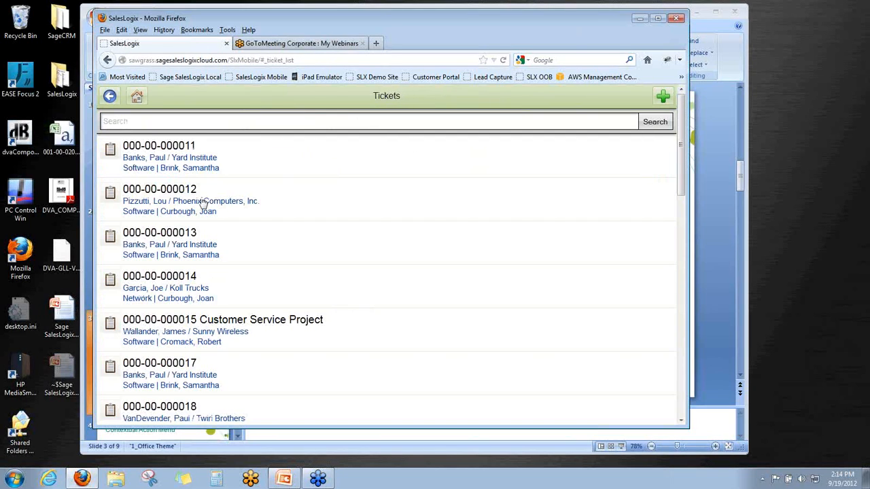
{"action": "left_click", "coordinate": [156, 154]}
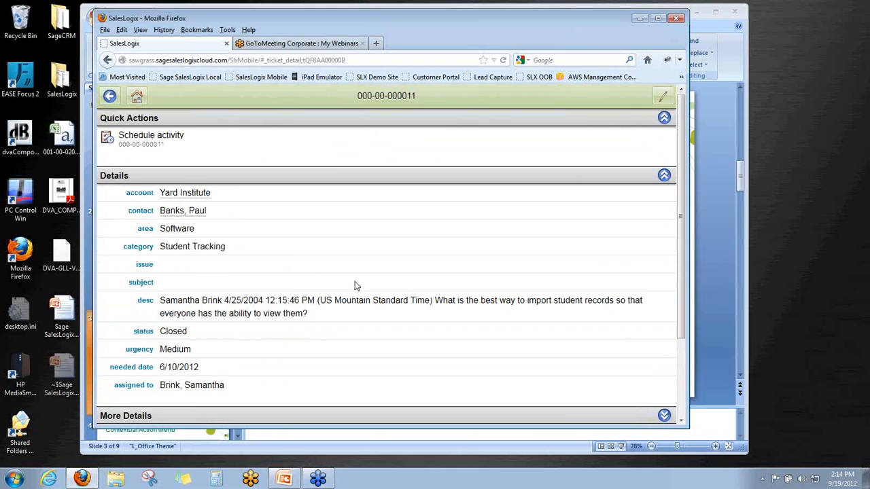
{"action": "scroll", "coordinate": [354, 285], "scroll_direction": "down", "scroll_amount": 3}
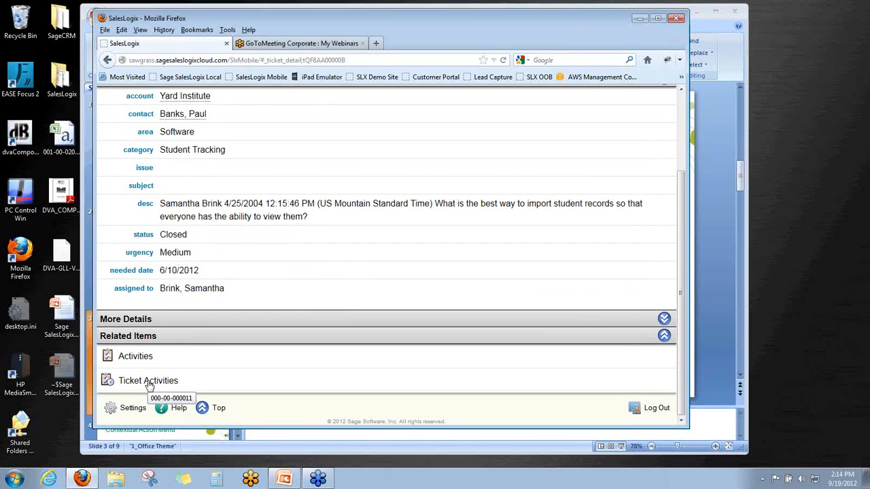
{"action": "left_click", "coordinate": [149, 382]}
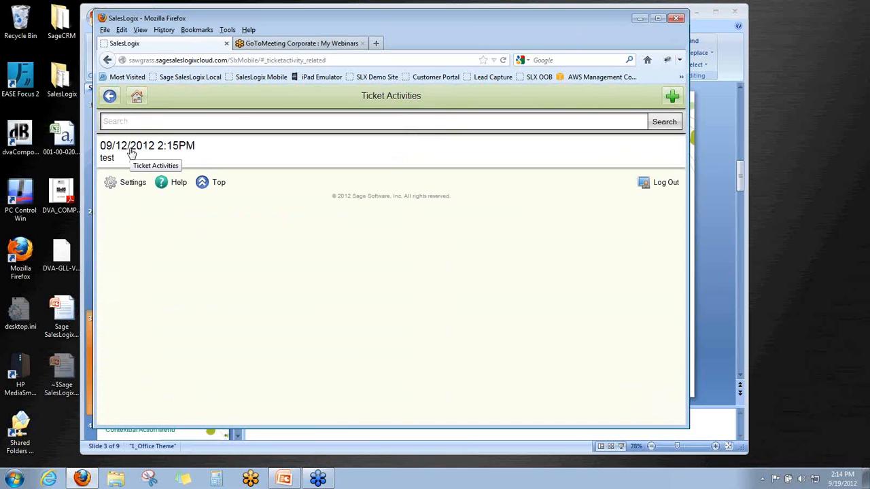
Add a ticket activity of type Research with start date 09/20/2012 and save it.
{"action": "left_click", "coordinate": [671, 99]}
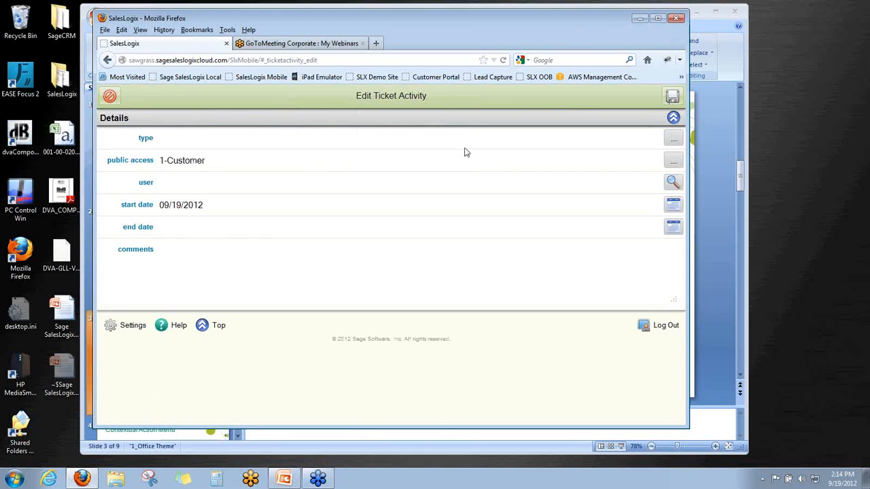
{"action": "left_click", "coordinate": [673, 139]}
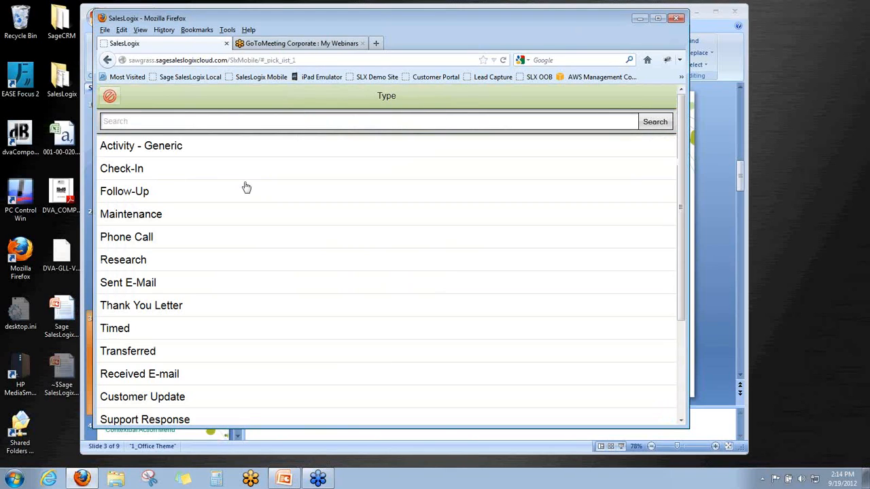
{"action": "left_click", "coordinate": [130, 260]}
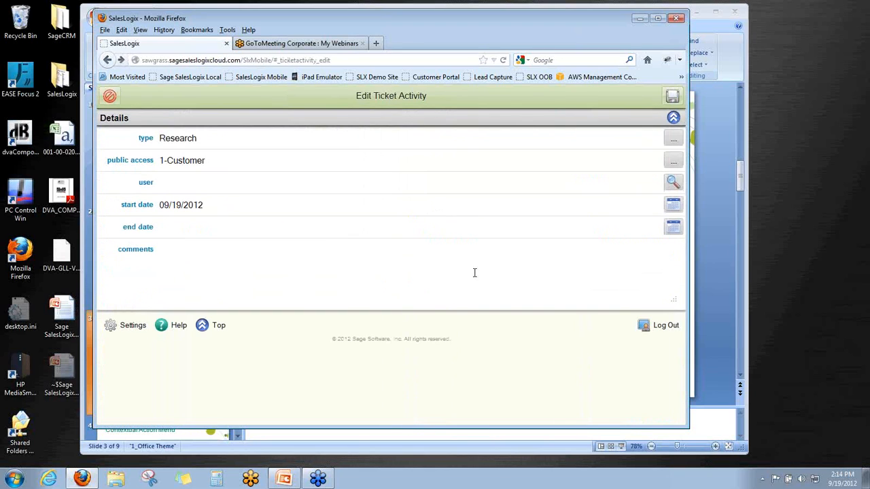
{"action": "left_click", "coordinate": [673, 206]}
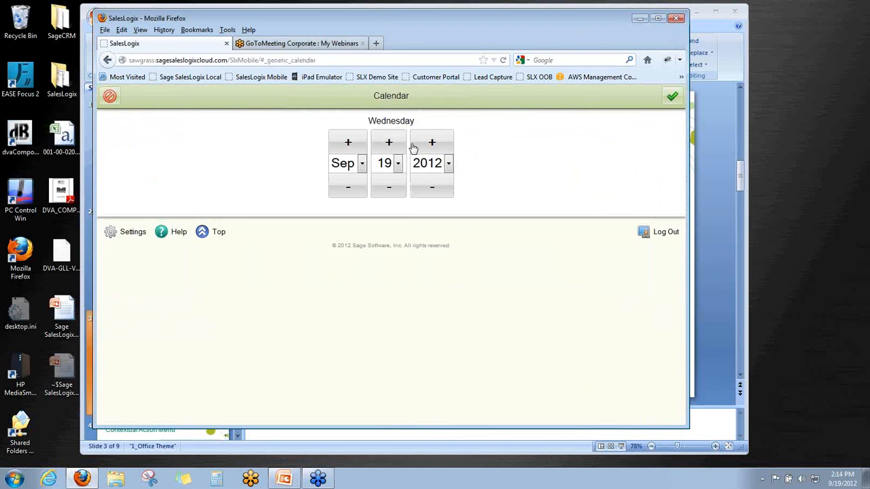
{"action": "left_click", "coordinate": [391, 143]}
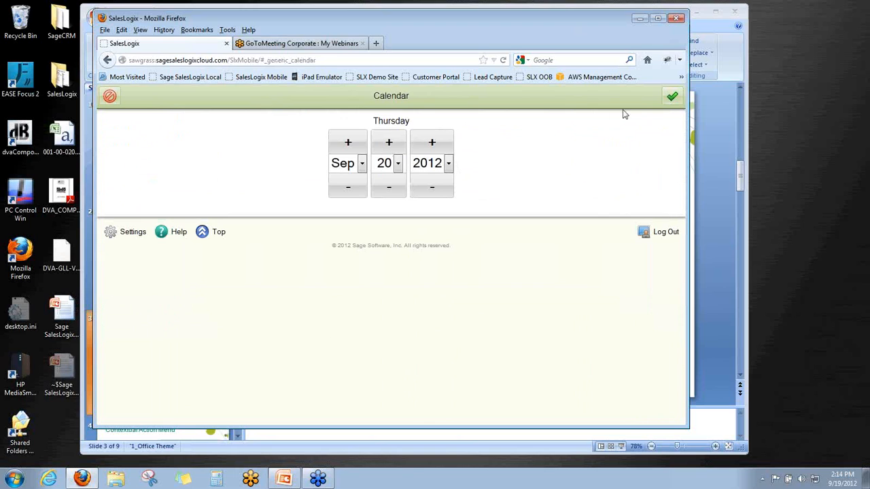
{"action": "left_click", "coordinate": [671, 97]}
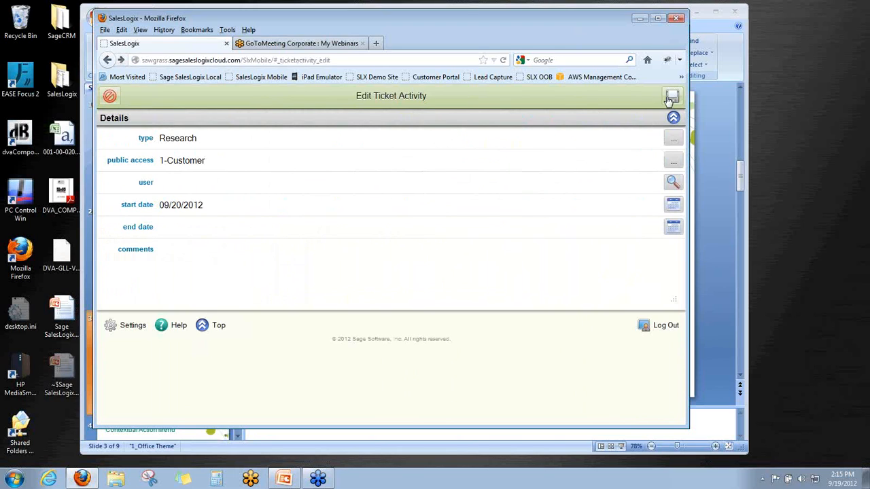
{"action": "left_click", "coordinate": [671, 98]}
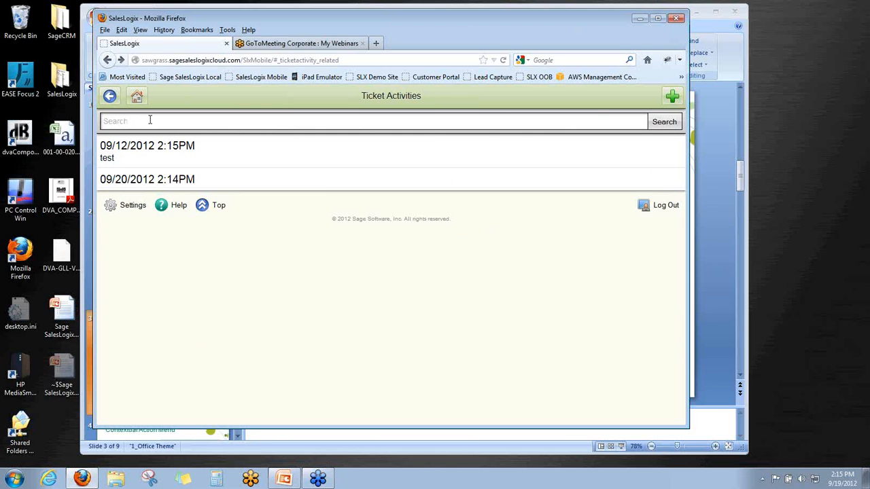
Open the calendar from the home screen and examine September 19, 2012 and its activities in the month view.
{"action": "left_click", "coordinate": [138, 99]}
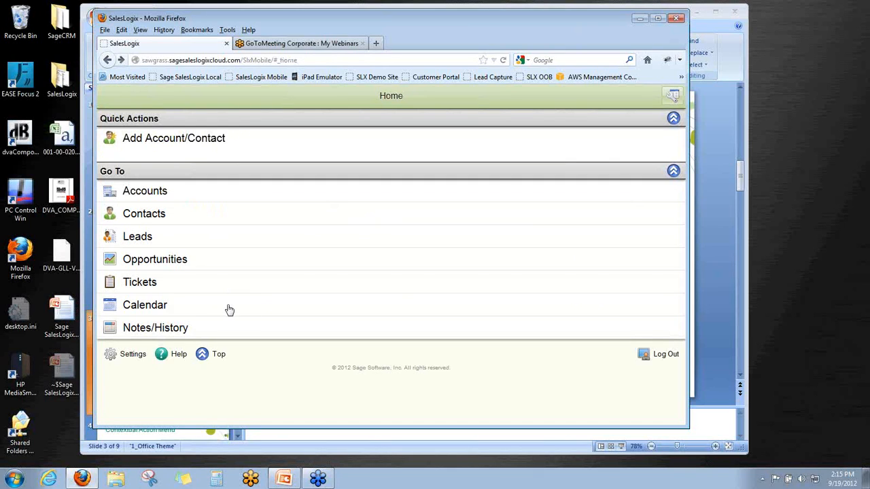
{"action": "left_click", "coordinate": [152, 307]}
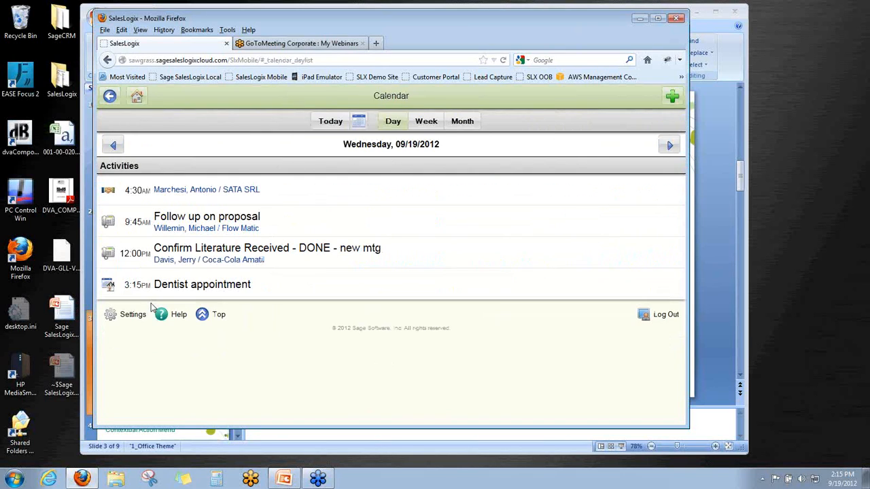
{"action": "left_click", "coordinate": [464, 122]}
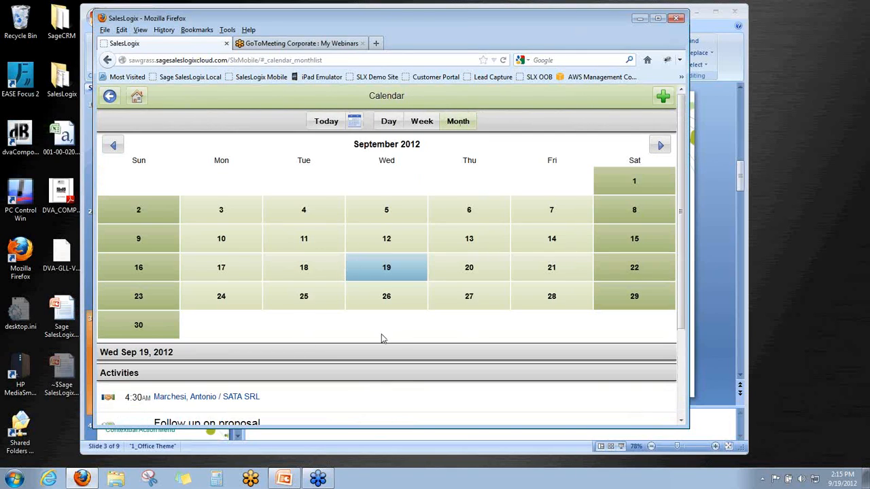
{"action": "scroll", "coordinate": [382, 337], "scroll_direction": "down", "scroll_amount": 3}
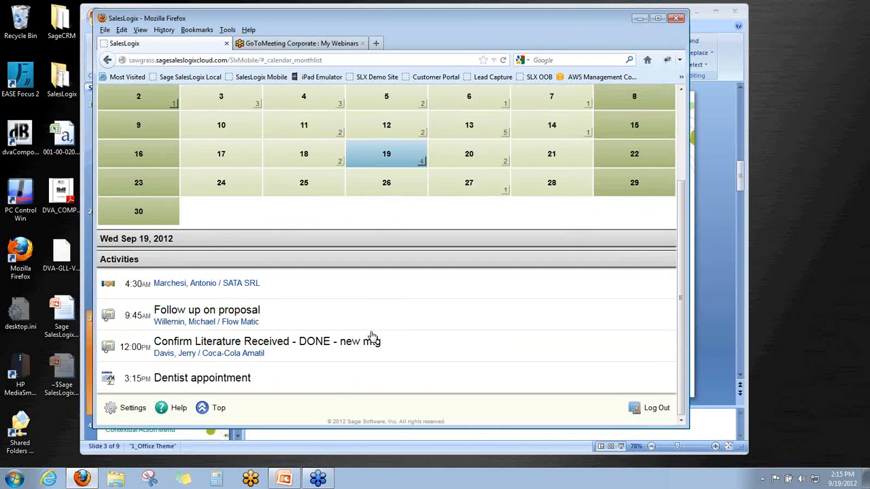
{"action": "scroll", "coordinate": [371, 335], "scroll_direction": "up", "scroll_amount": 3}
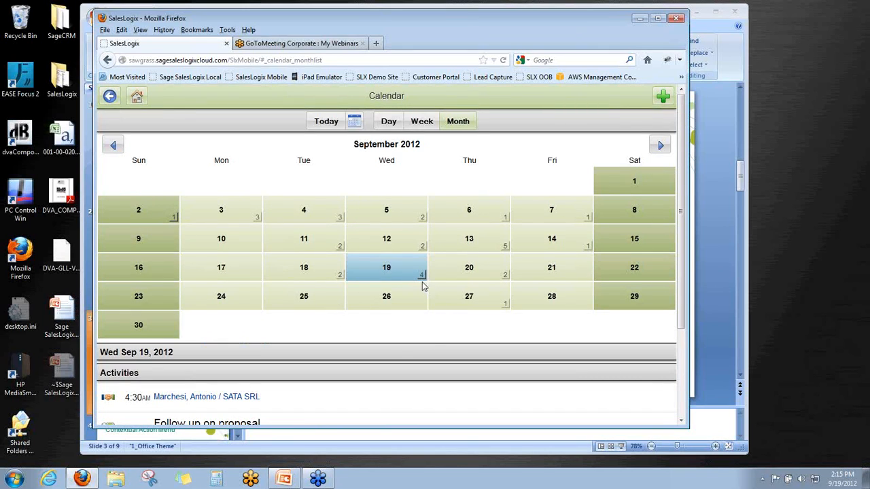
Select September 20 in the month view and review the activities scheduled for that day.
{"action": "left_click", "coordinate": [472, 279]}
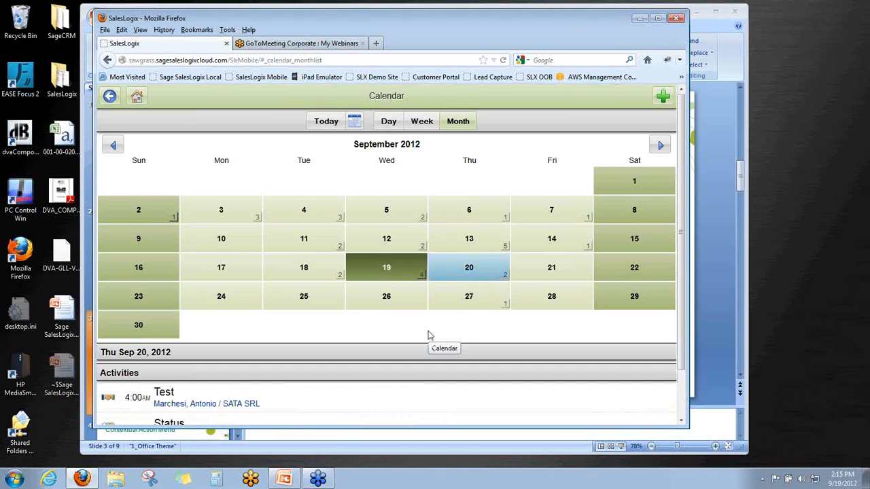
{"action": "scroll", "coordinate": [428, 333], "scroll_direction": "down", "scroll_amount": 2}
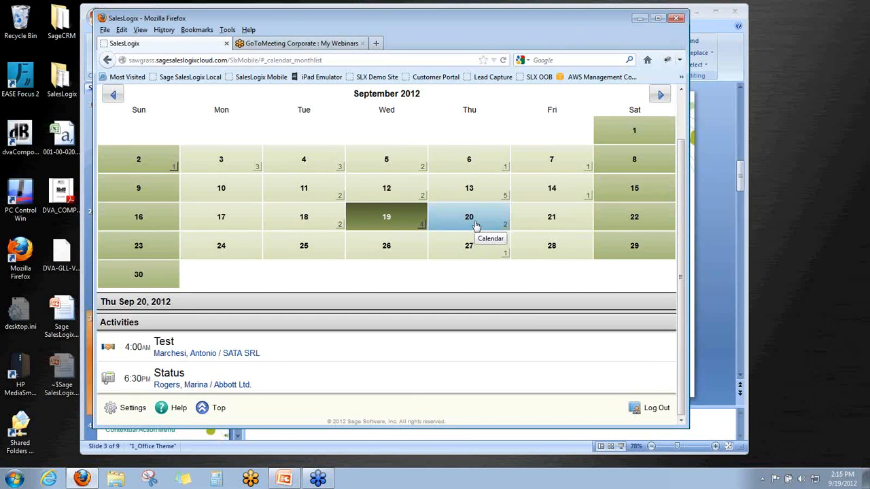
{"action": "scroll", "coordinate": [475, 225], "scroll_direction": "up", "scroll_amount": 2}
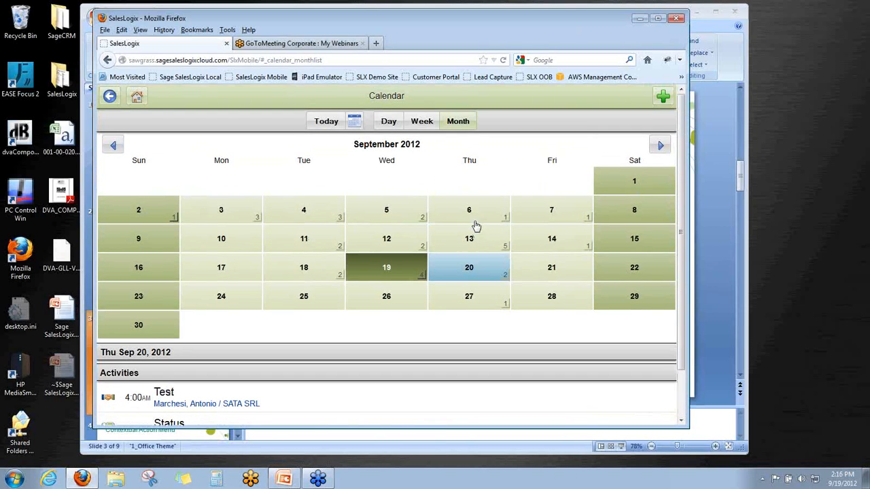
Start scheduling a phone call for September 20, view its recurrence options, and cancel back to the month calendar without saving.
{"action": "left_click", "coordinate": [663, 99]}
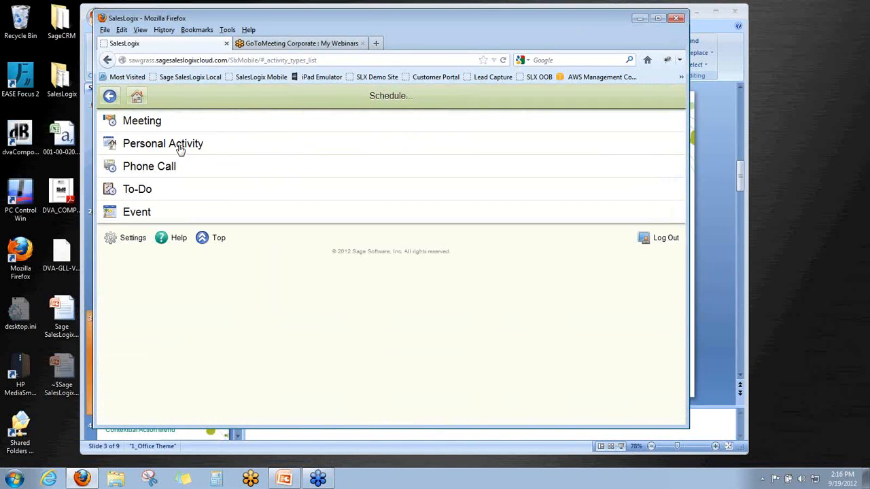
{"action": "left_click", "coordinate": [145, 167]}
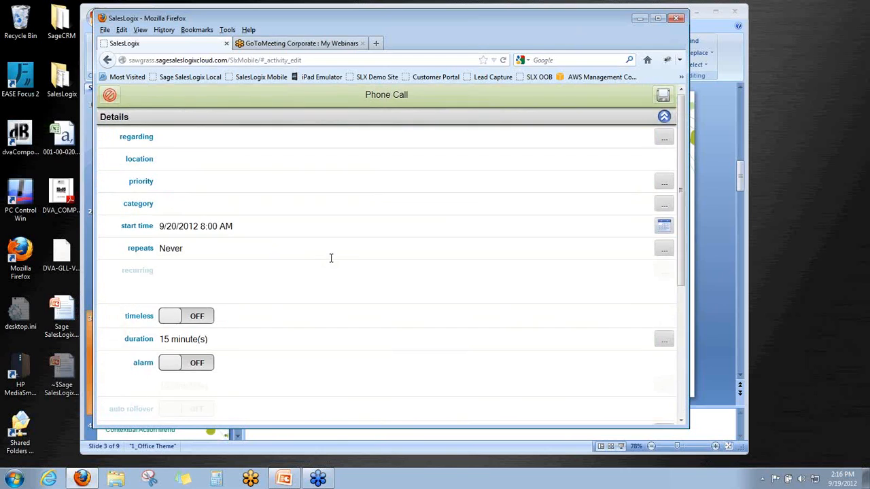
{"action": "scroll", "coordinate": [331, 260], "scroll_direction": "down", "scroll_amount": 2}
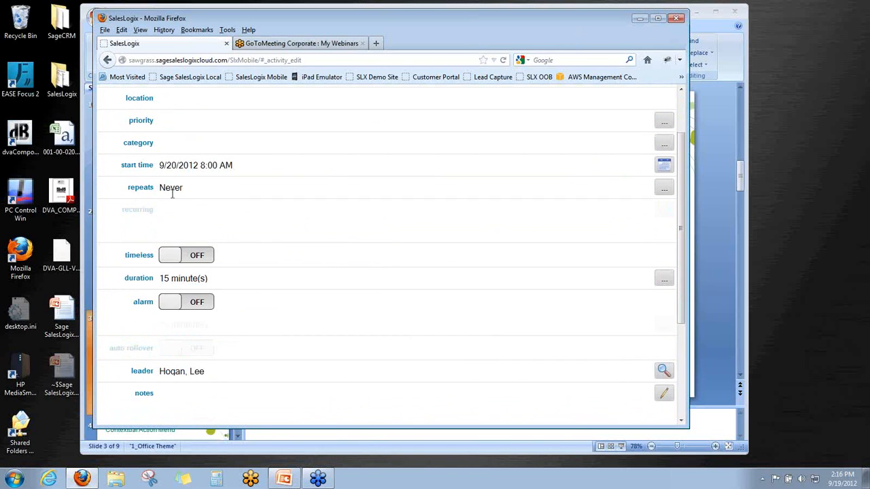
{"action": "left_click", "coordinate": [659, 194]}
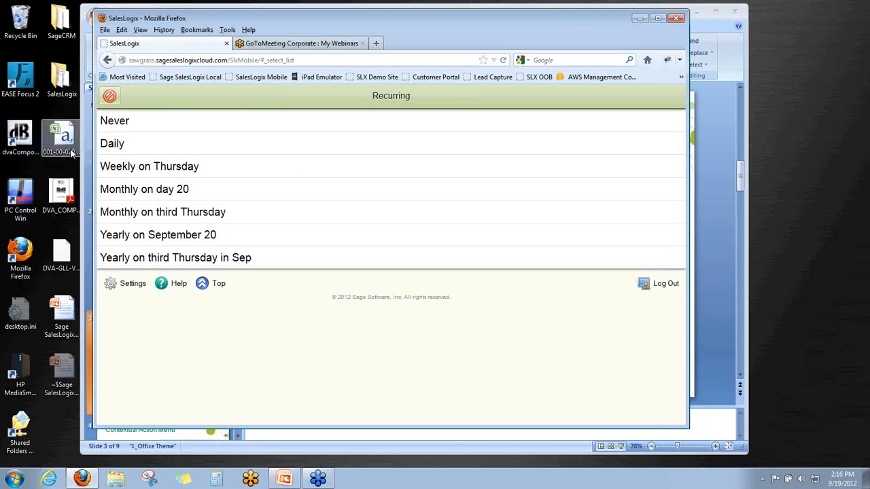
{"action": "left_click", "coordinate": [110, 98]}
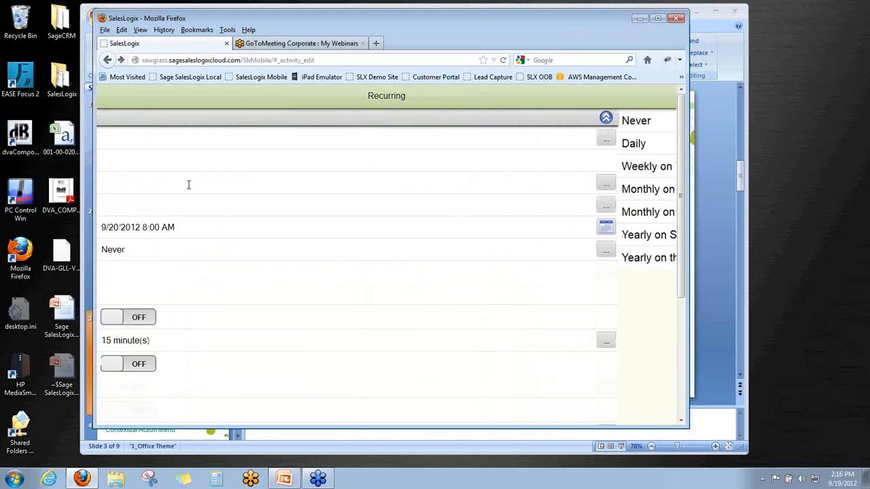
{"action": "left_click", "coordinate": [110, 98]}
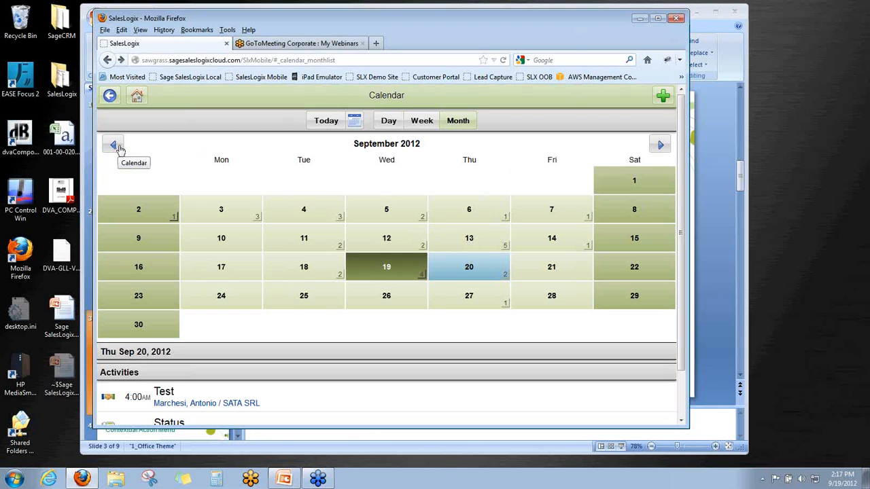
Jump the month calendar to September 20, 2011 by choosing 2011 as the year in the date picker.
{"action": "left_click", "coordinate": [354, 126]}
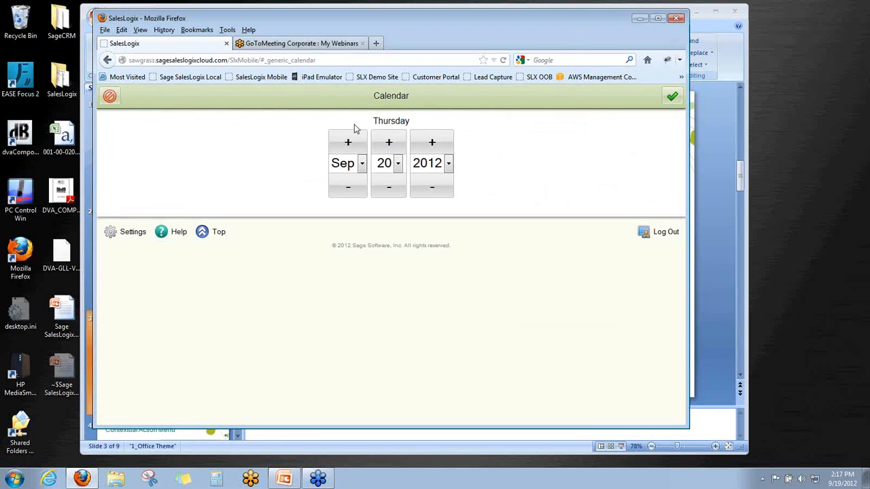
{"action": "left_click", "coordinate": [448, 164]}
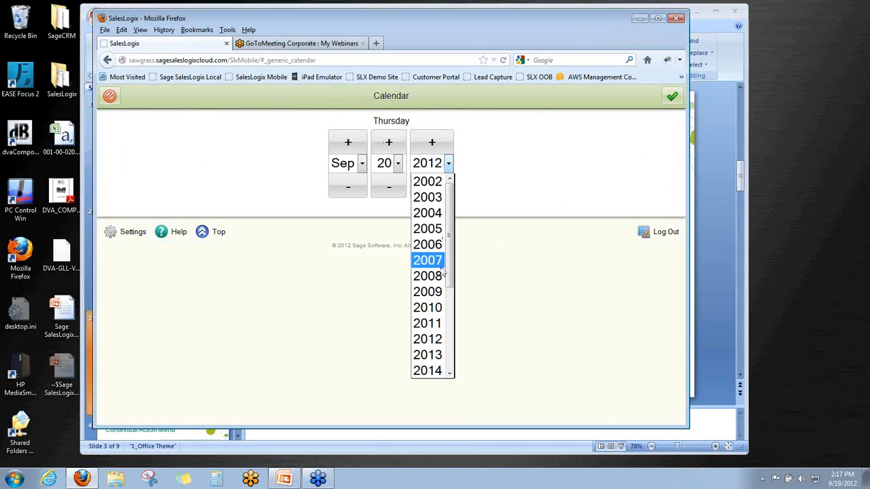
{"action": "left_click", "coordinate": [439, 324]}
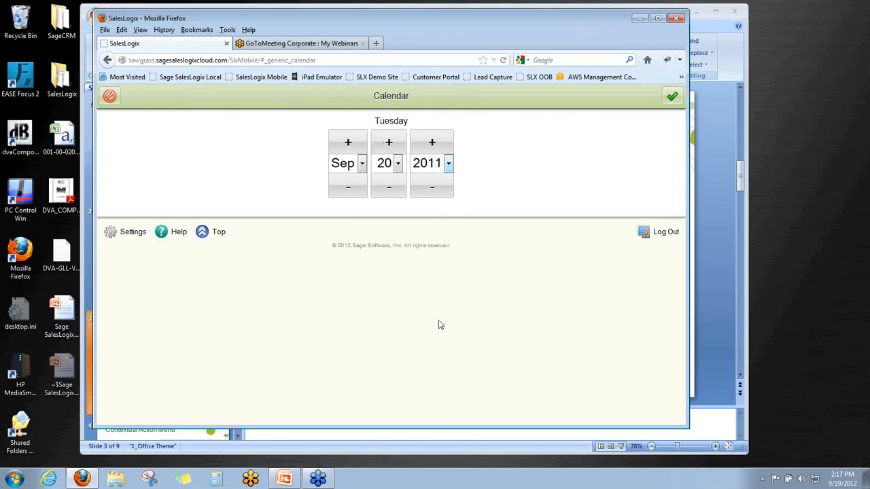
{"action": "left_click", "coordinate": [672, 99]}
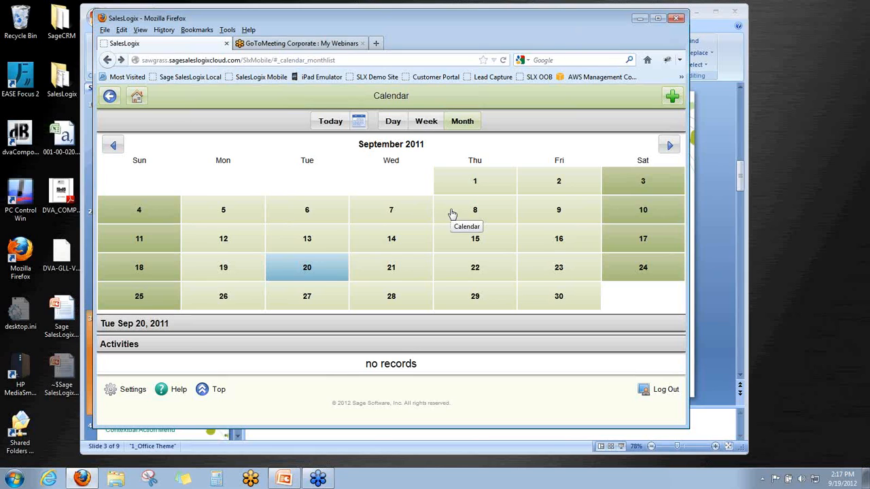
Open the Abbott WorldWide account from the home screen's account list and view its related addresses.
{"action": "left_click", "coordinate": [136, 97]}
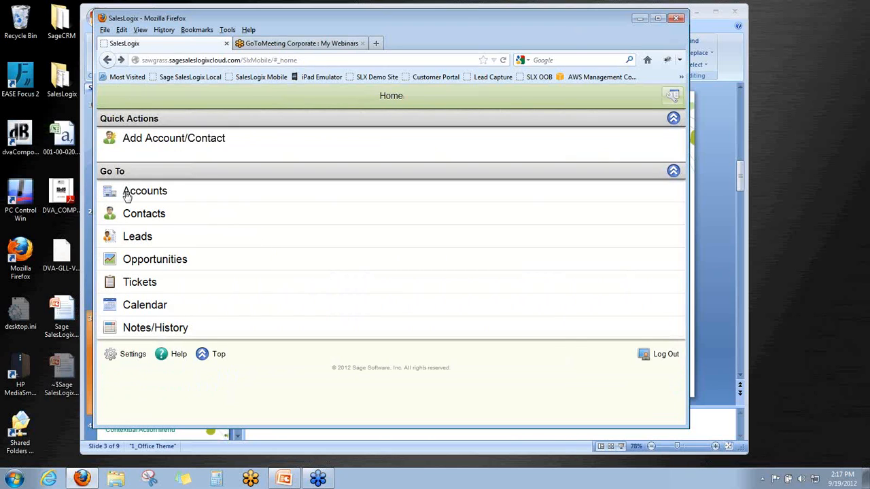
{"action": "left_click", "coordinate": [126, 195]}
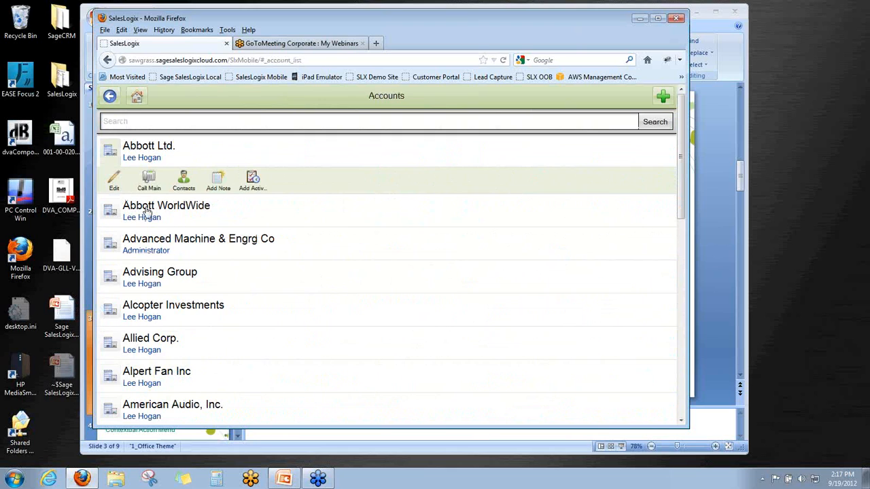
{"action": "left_click", "coordinate": [146, 212]}
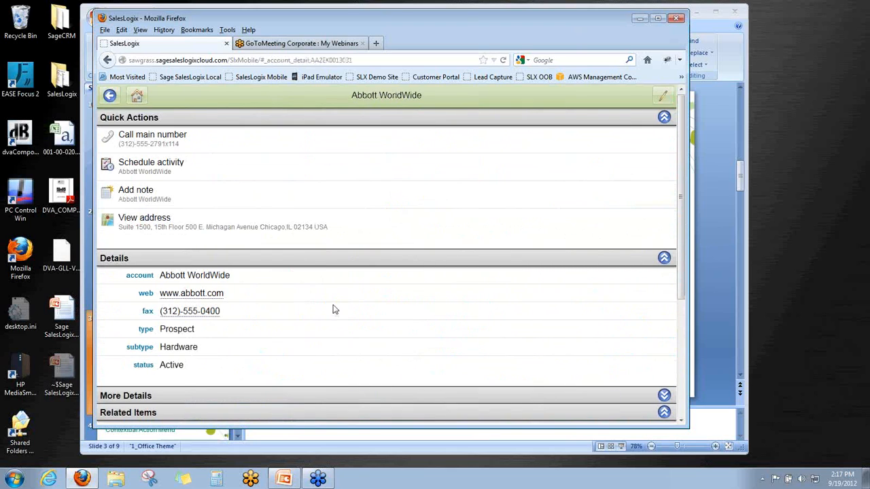
{"action": "scroll", "coordinate": [343, 312], "scroll_direction": "down", "scroll_amount": 2}
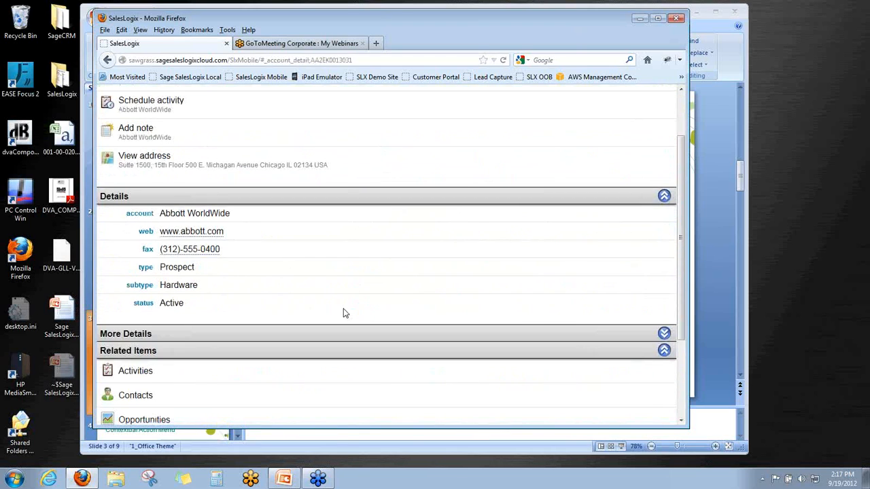
{"action": "scroll", "coordinate": [343, 313], "scroll_direction": "down", "scroll_amount": 3}
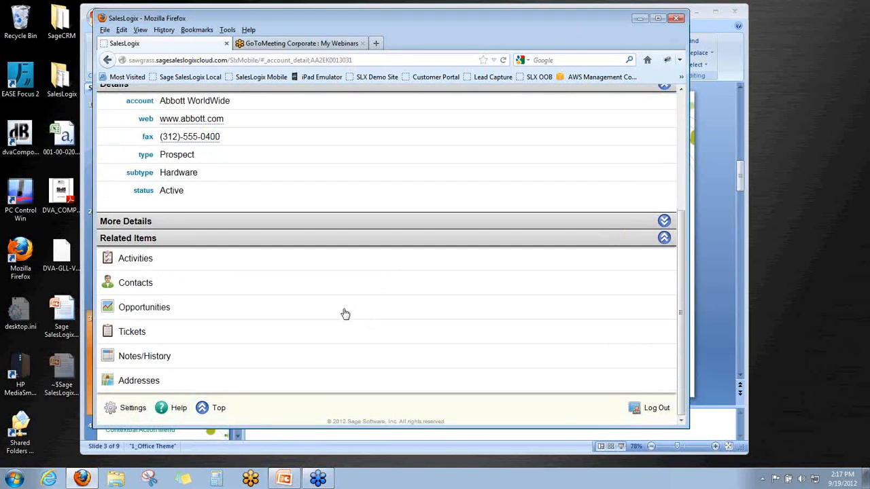
{"action": "left_click", "coordinate": [151, 381]}
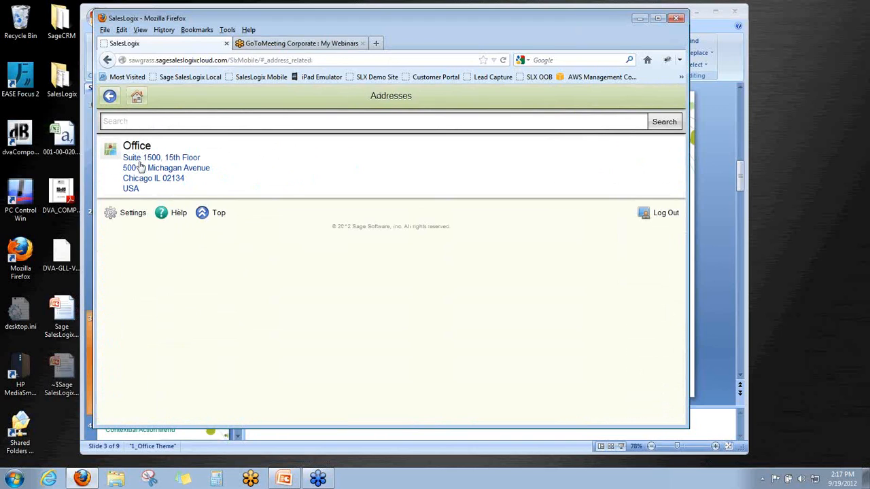
Open Abbott WorldWide's office address in Google Maps and switch back to SalesLogix.
{"action": "left_click", "coordinate": [143, 168]}
{"action": "left_click", "coordinate": [112, 153]}
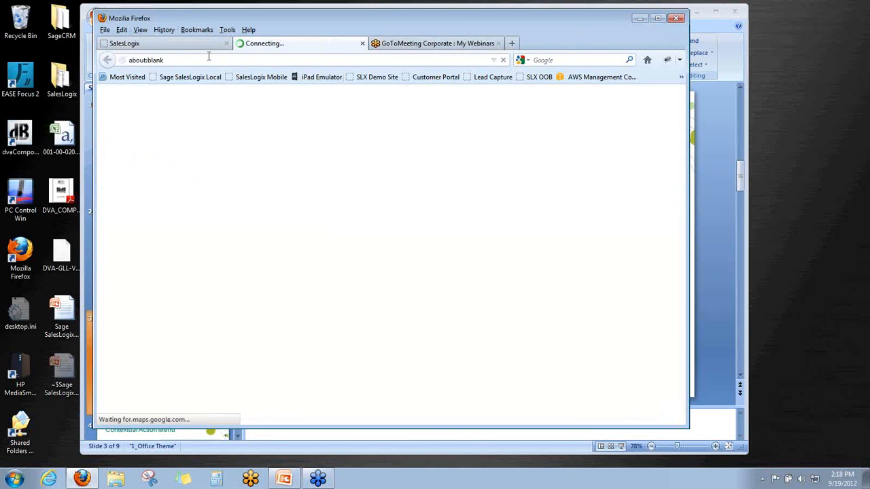
{"action": "left_click", "coordinate": [182, 48]}
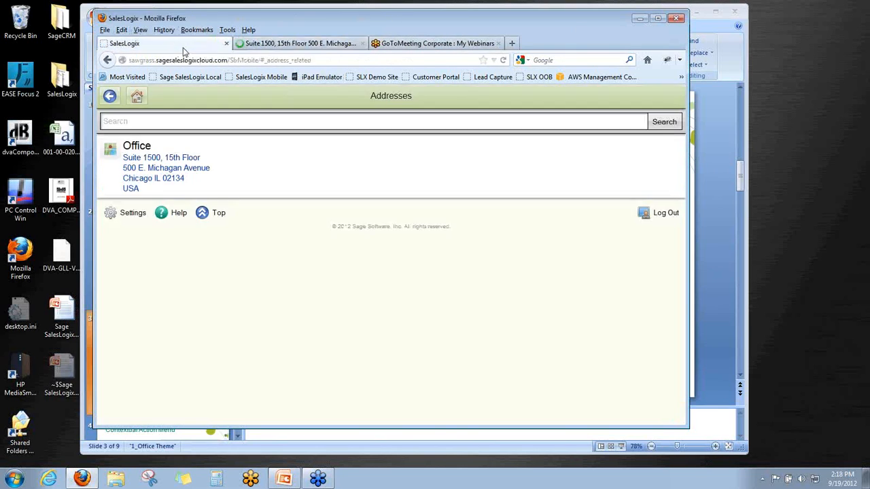
Return to the Abbott WorldWide account and try to call its main number.
{"action": "left_click", "coordinate": [110, 98]}
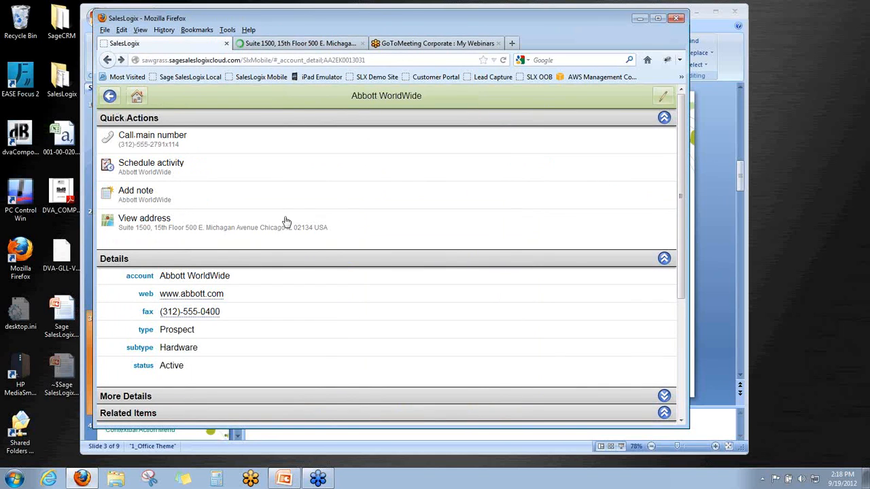
{"action": "left_click", "coordinate": [152, 144]}
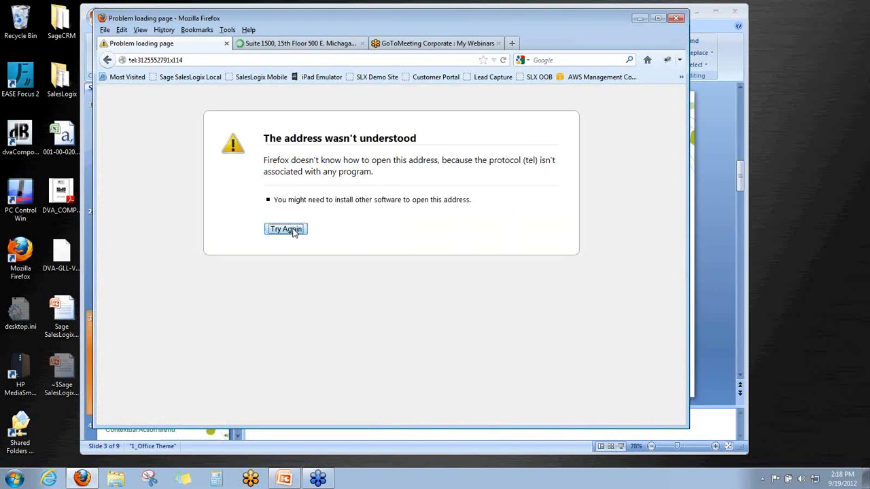
{"action": "left_click", "coordinate": [293, 232]}
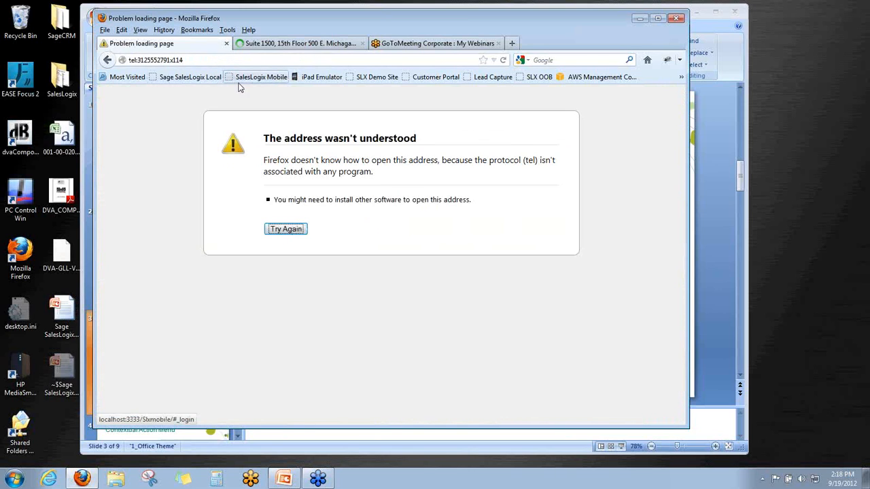
View the office address in Google Maps, close the map, and go back to SalesLogix from the failed call page.
{"action": "left_click", "coordinate": [286, 45]}
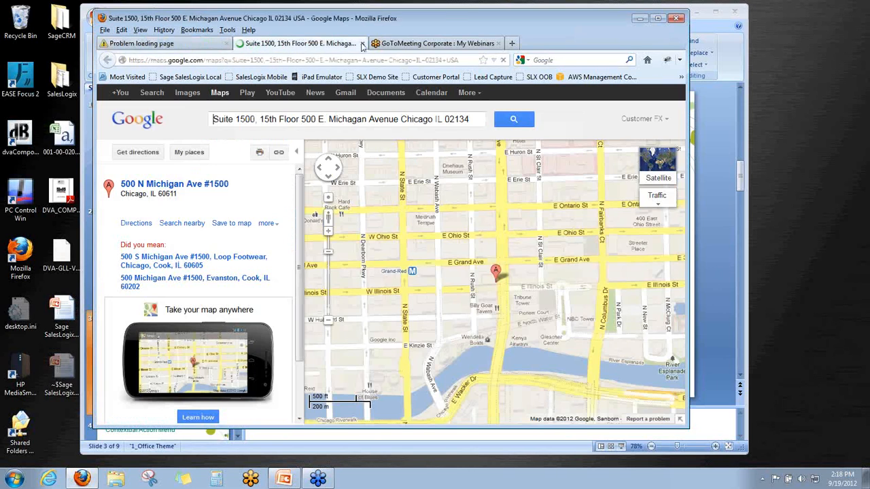
{"action": "left_click", "coordinate": [362, 43]}
{"action": "left_click", "coordinate": [146, 44]}
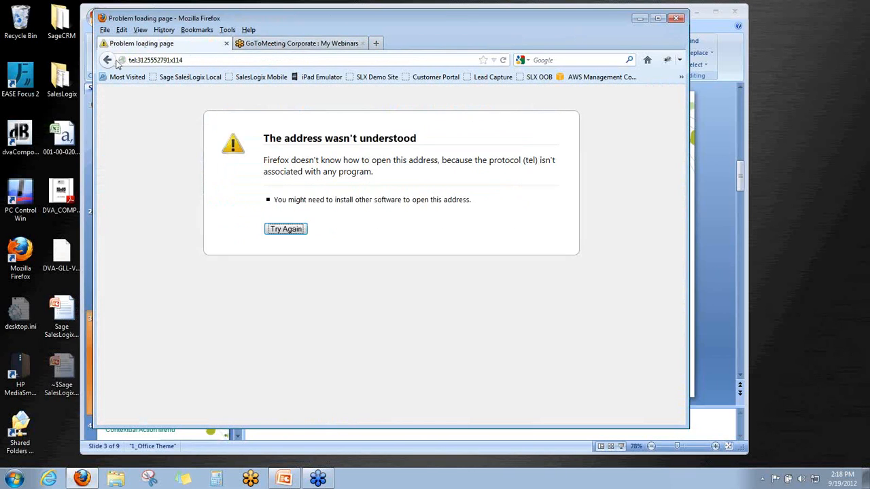
{"action": "left_click", "coordinate": [107, 60]}
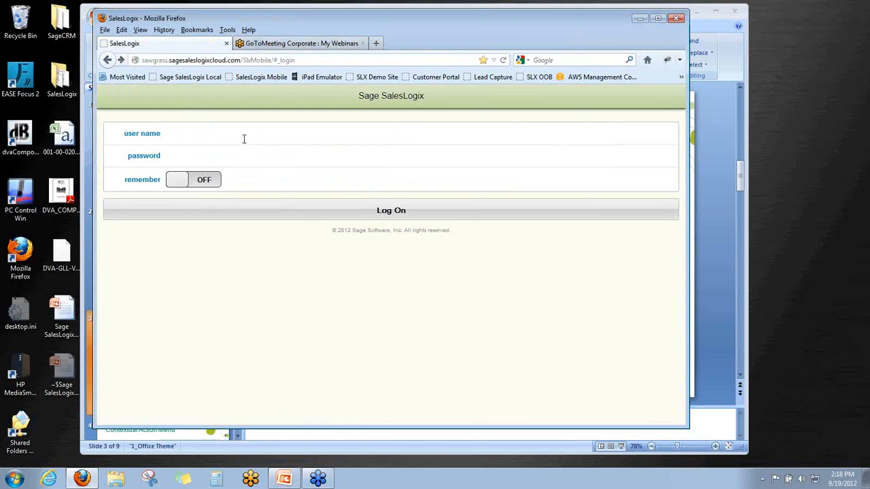
Log on to SalesLogix with the user name and cancel the phone call record for Abbott WorldWide.
{"action": "left_click", "coordinate": [244, 139]}
{"action": "type", "text": "lee"}
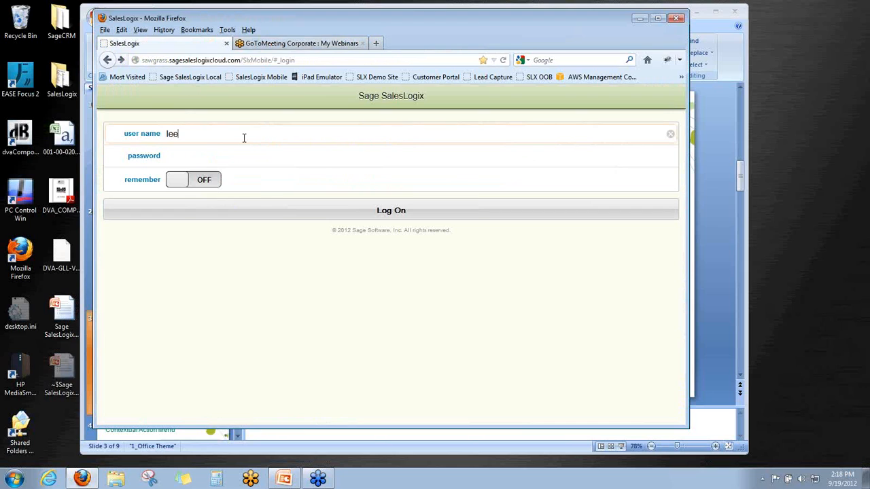
{"action": "left_click", "coordinate": [390, 213]}
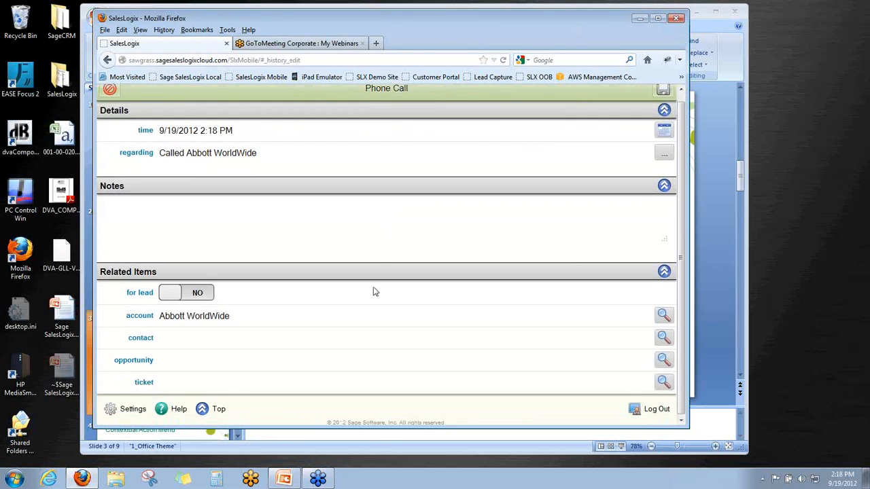
{"action": "left_click", "coordinate": [109, 97]}
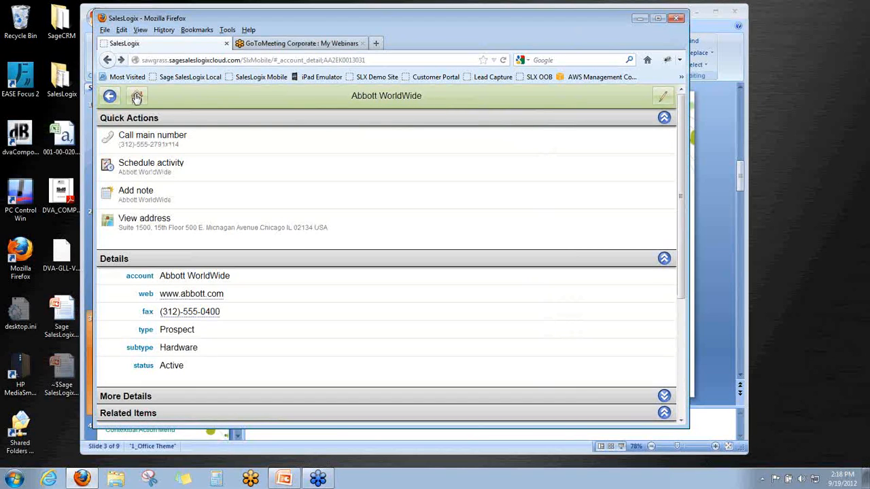
Open the Abbott Ltd. account from the home screen's account list and review its details.
{"action": "left_click", "coordinate": [136, 97]}
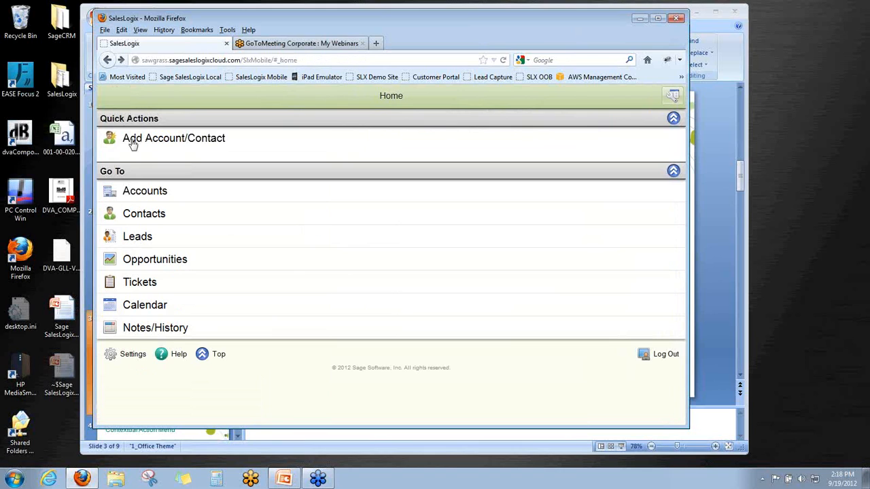
{"action": "left_click", "coordinate": [143, 190]}
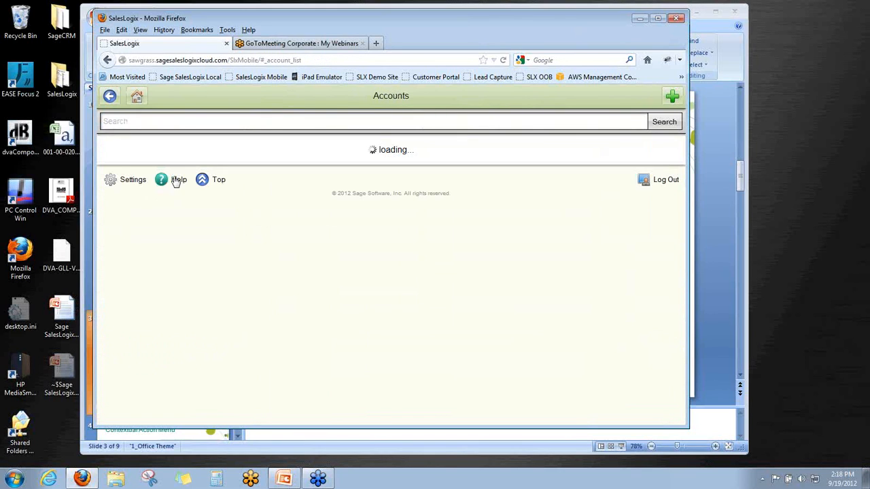
{"action": "left_click", "coordinate": [150, 153]}
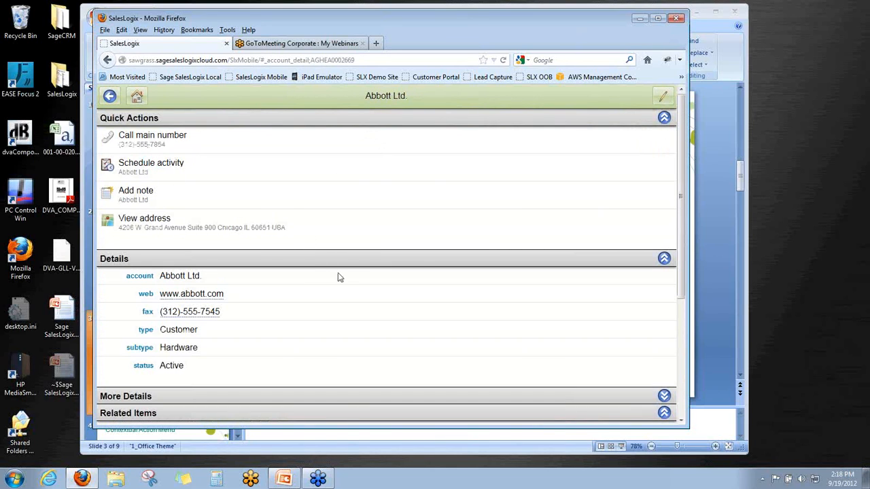
{"action": "scroll", "coordinate": [338, 272], "scroll_direction": "down", "scroll_amount": 3}
{"action": "scroll", "coordinate": [338, 273], "scroll_direction": "up", "scroll_amount": 3}
{"action": "left_click", "coordinate": [667, 97]}
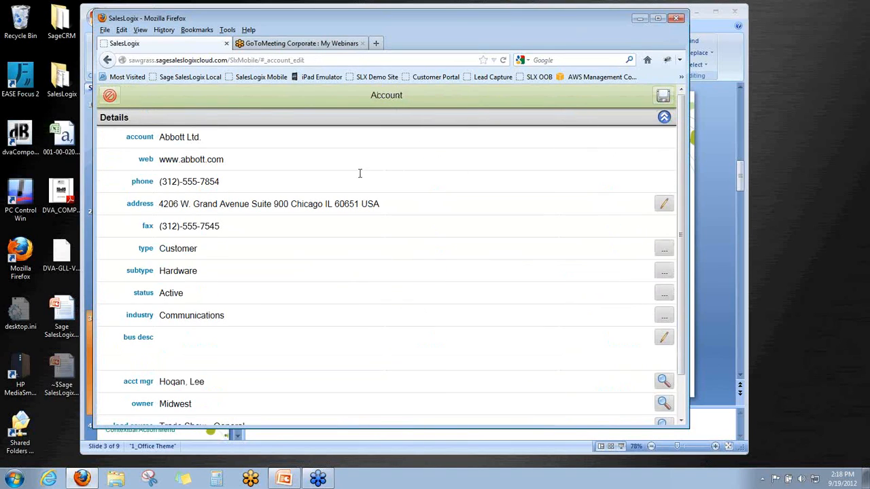
{"action": "left_click", "coordinate": [206, 158]}
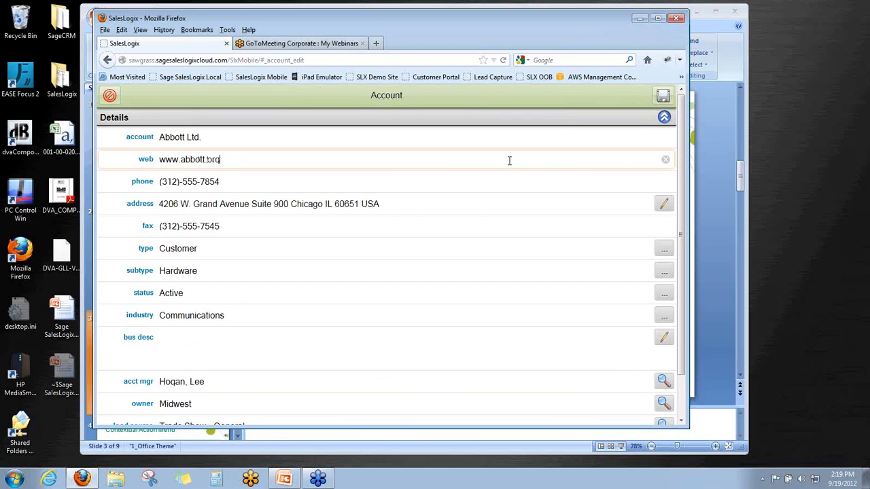
{"action": "left_click", "coordinate": [667, 167]}
{"action": "left_click", "coordinate": [110, 96]}
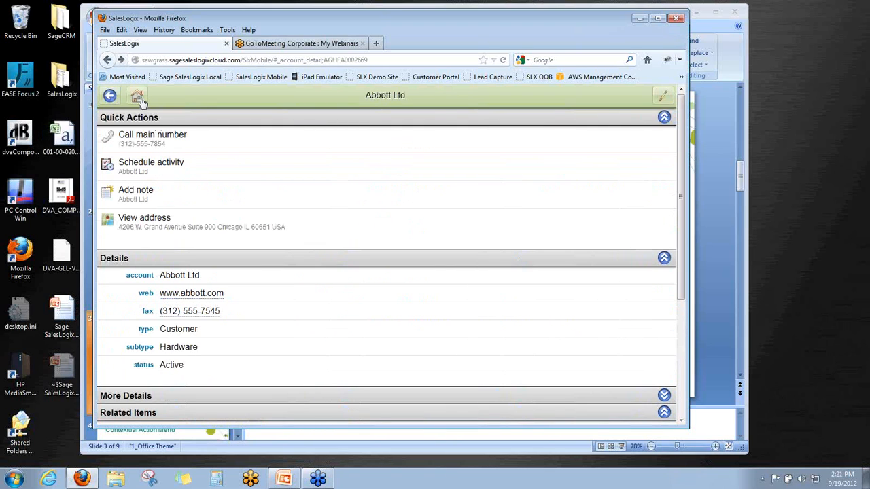
Open the contacts list from the home screen.
{"action": "left_click", "coordinate": [138, 99]}
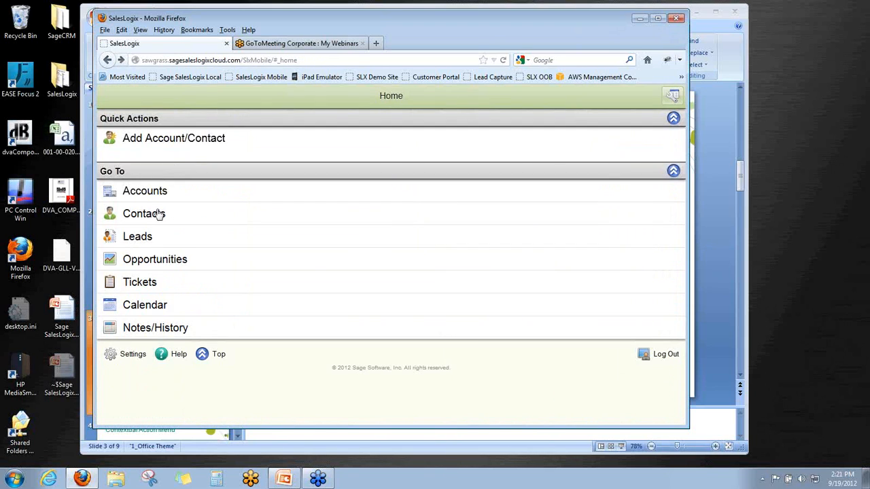
{"action": "left_click", "coordinate": [158, 214]}
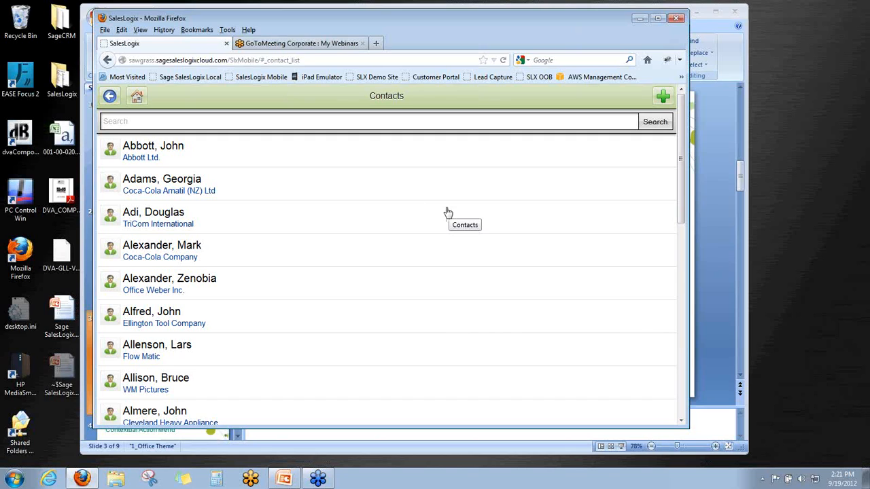
Switch to the PowerPoint presentation and show slide 7, Cloud Image Improvements.
{"action": "left_click", "coordinate": [88, 240]}
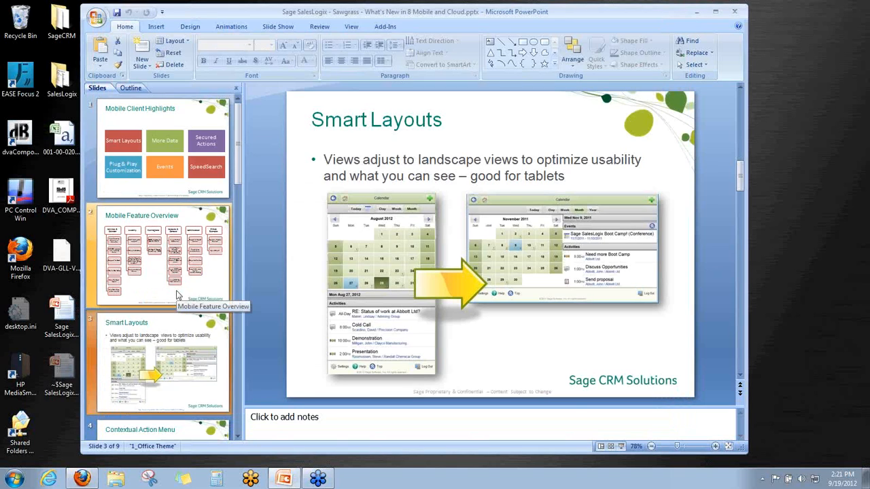
{"action": "scroll", "coordinate": [176, 295], "scroll_direction": "down", "scroll_amount": 3}
{"action": "scroll", "coordinate": [177, 295], "scroll_direction": "down", "scroll_amount": 3}
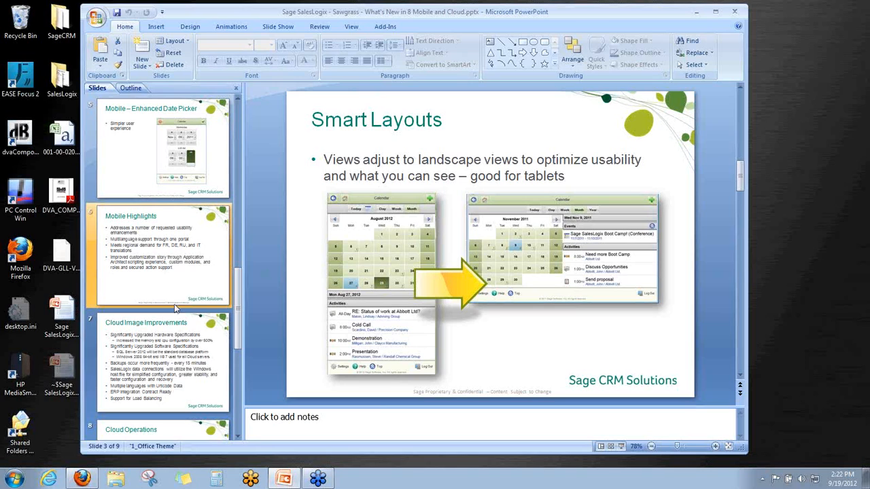
{"action": "left_click", "coordinate": [180, 337]}
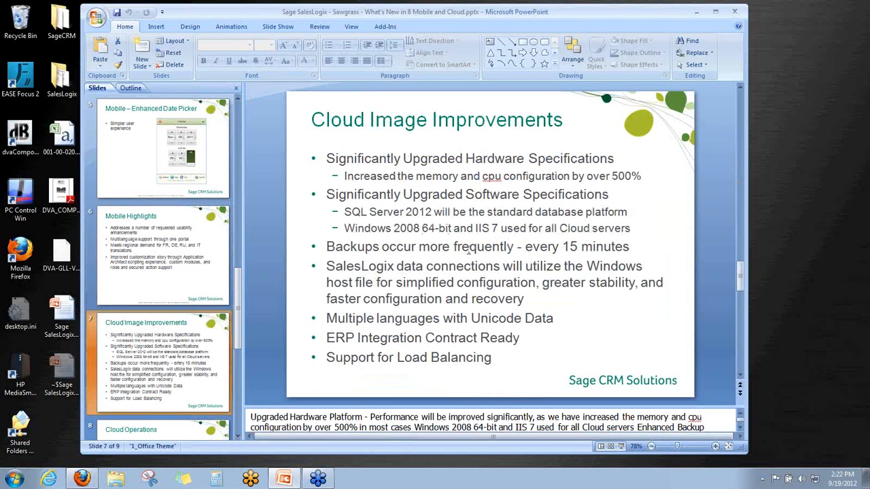